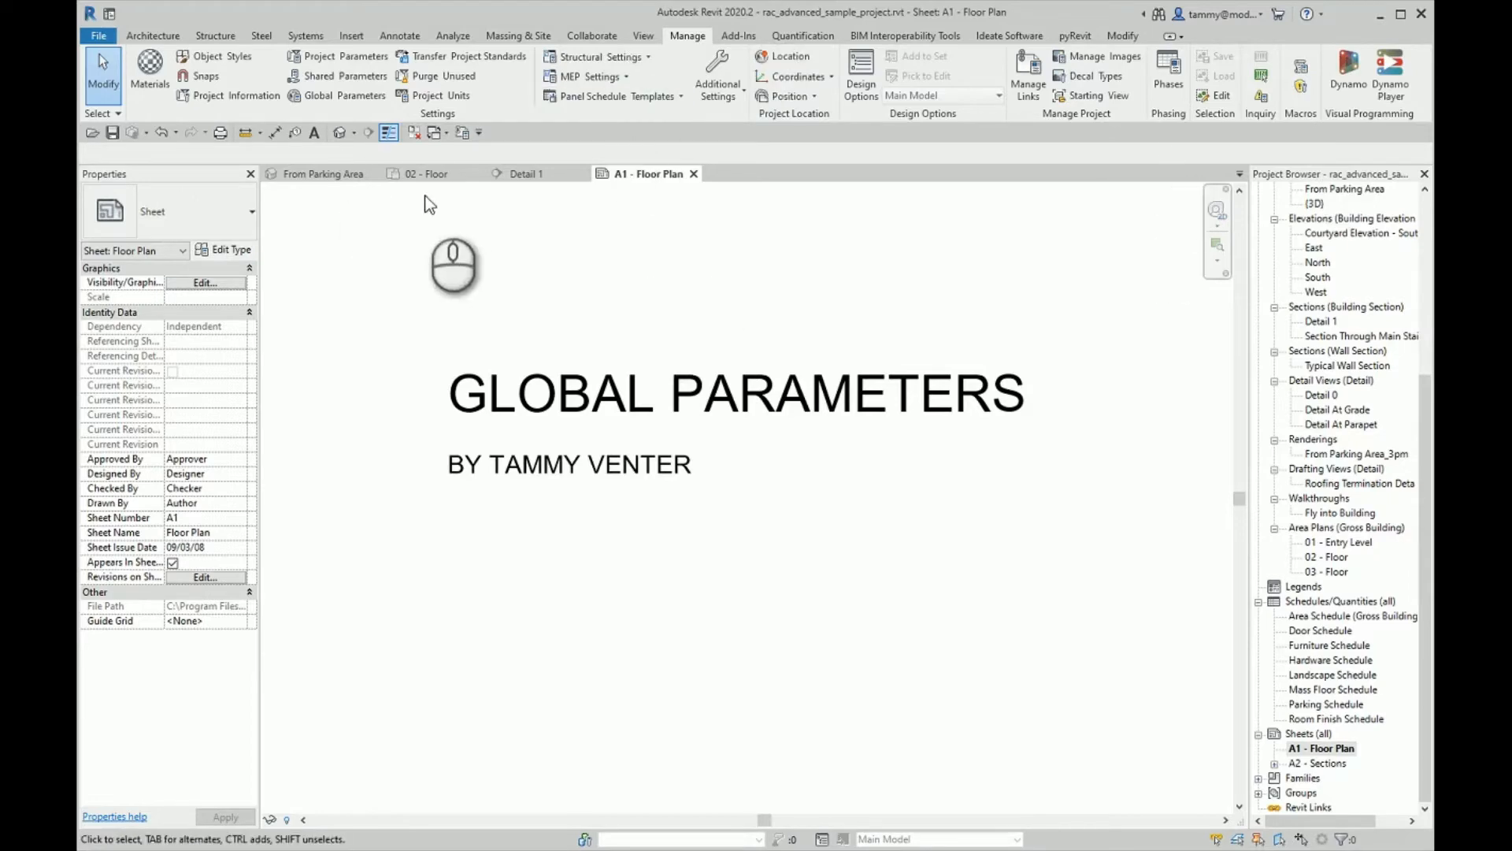
Open the 02 - Floor plan and review the project's global parameters without changing them
{"action": "left_click", "coordinate": [425, 173]}
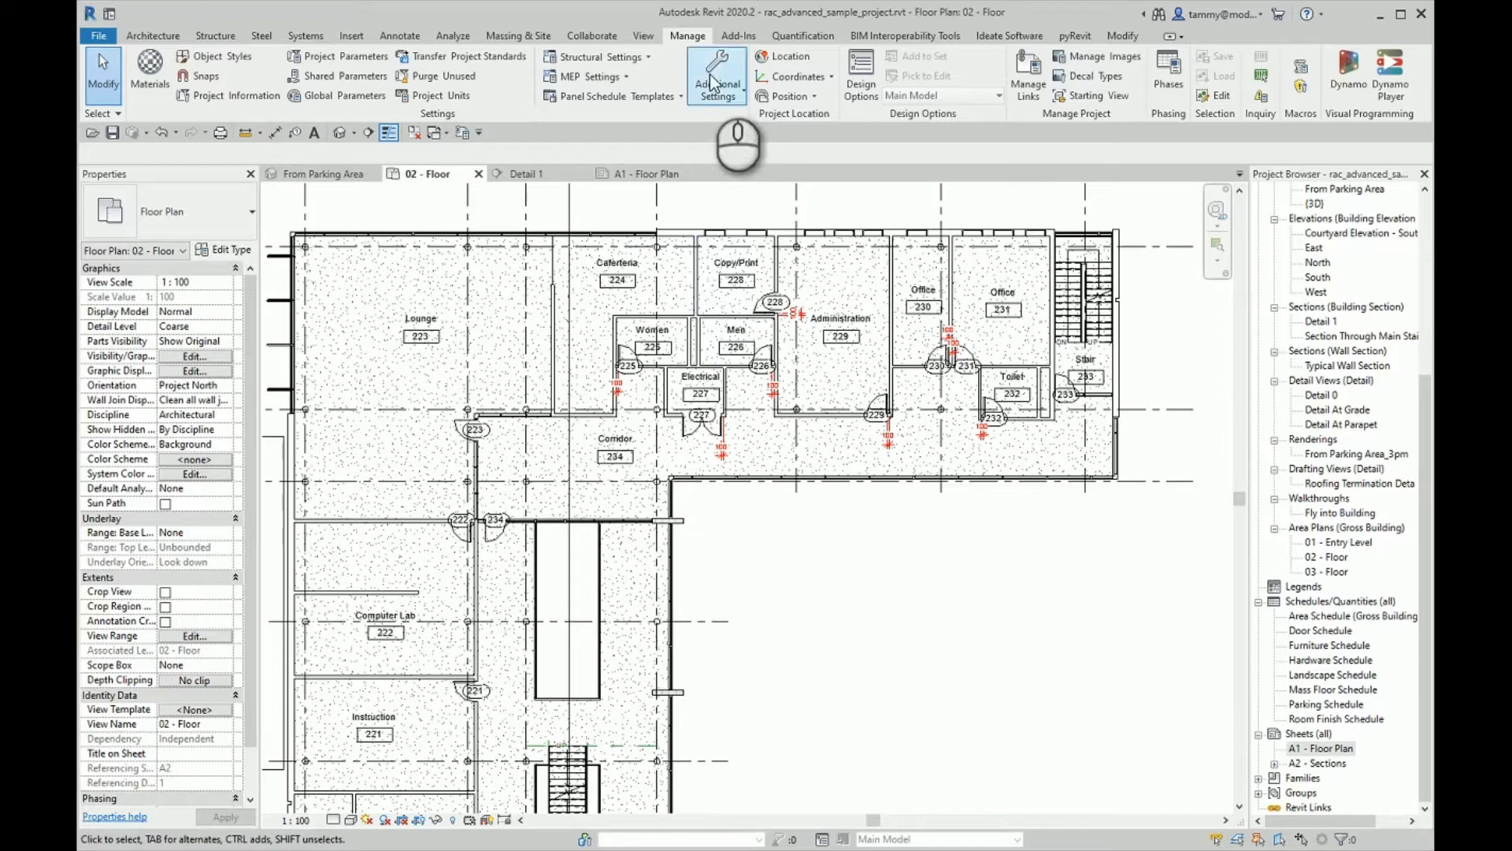
{"action": "left_click", "coordinate": [691, 44]}
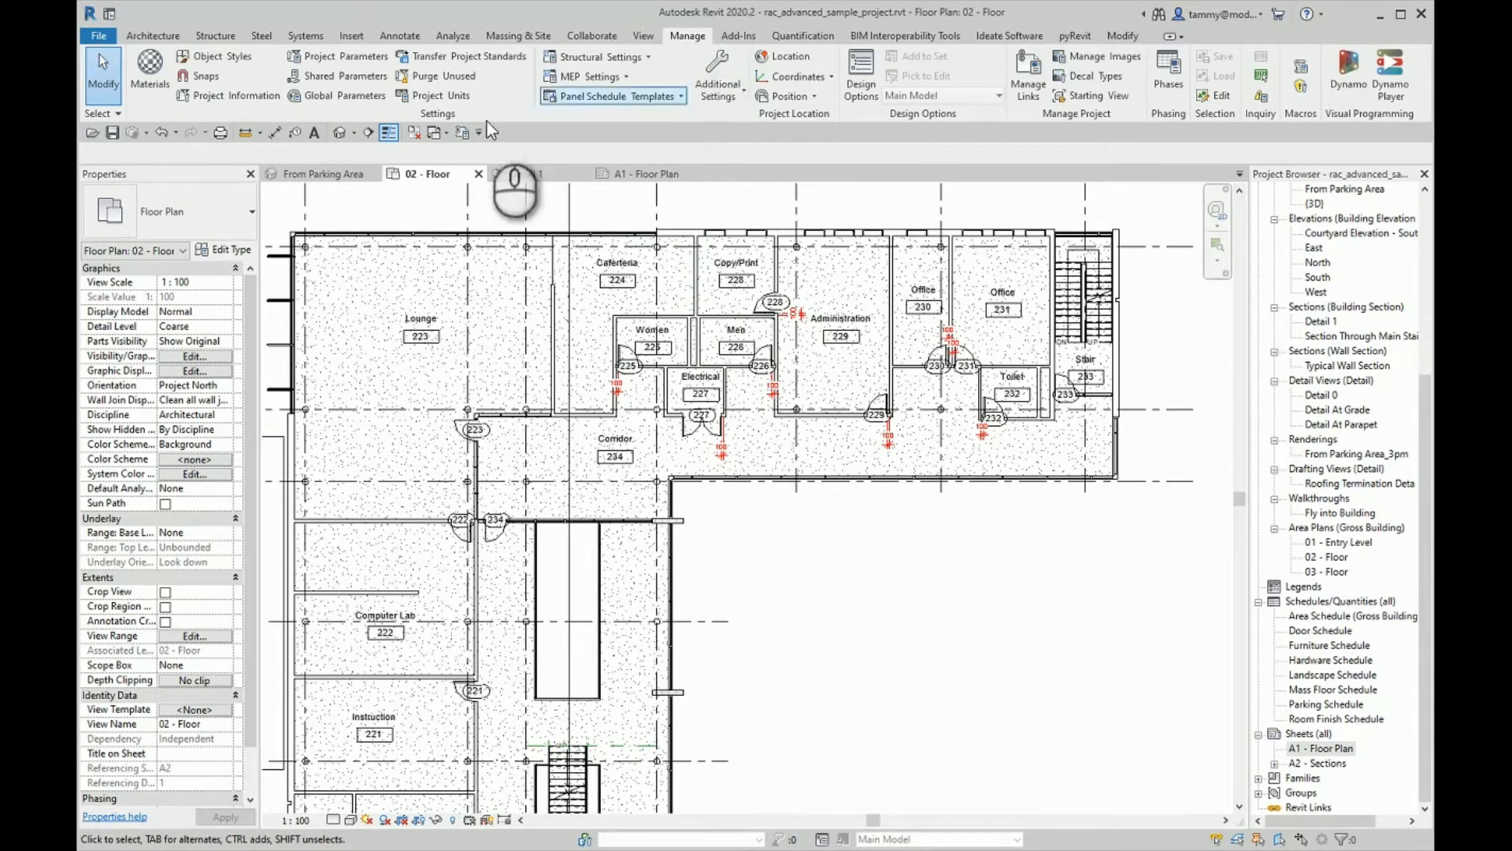
{"action": "left_click", "coordinate": [348, 98]}
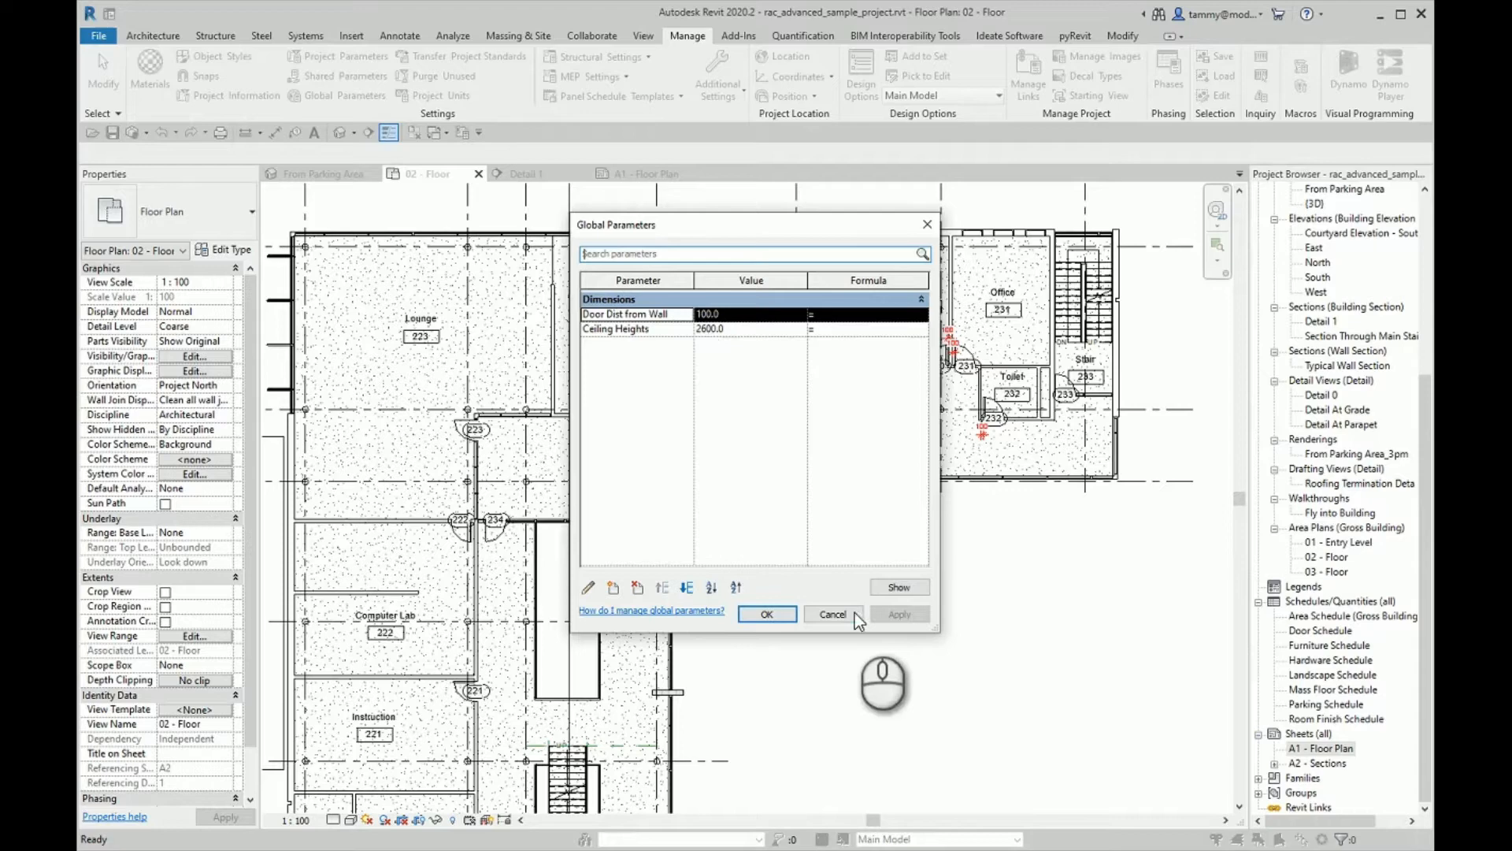
{"action": "left_click", "coordinate": [832, 615]}
Set the global parameter Door Dist from Wall to 120 and apply it to the labelled doors in the floor plan
{"action": "scroll", "coordinate": [854, 364], "scroll_direction": "up", "scroll_amount": 4}
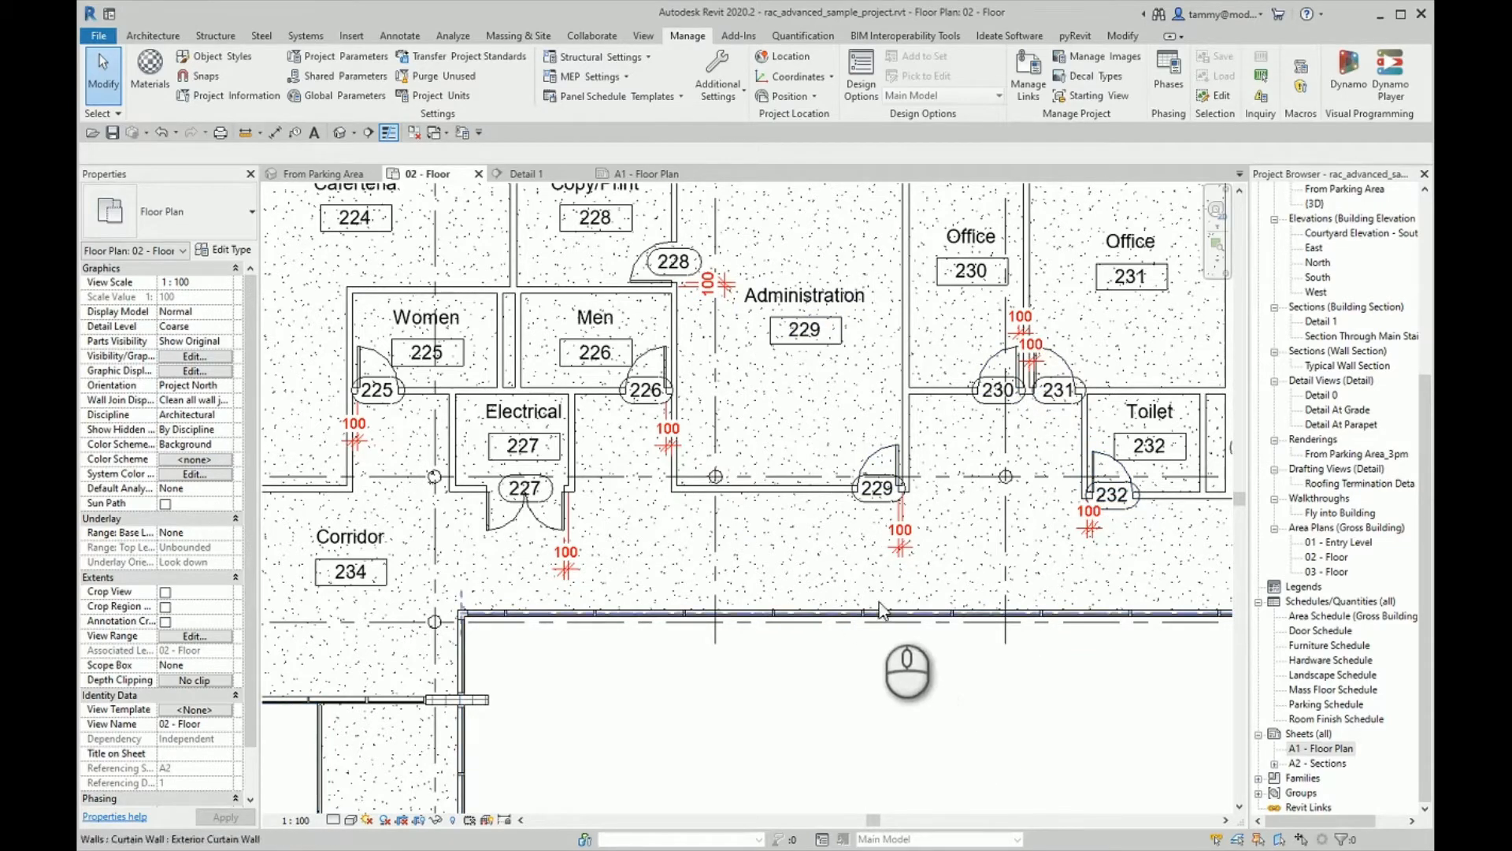
{"action": "middle_click_drag", "start_coordinate": [482, 296], "coordinate": [551, 340]}
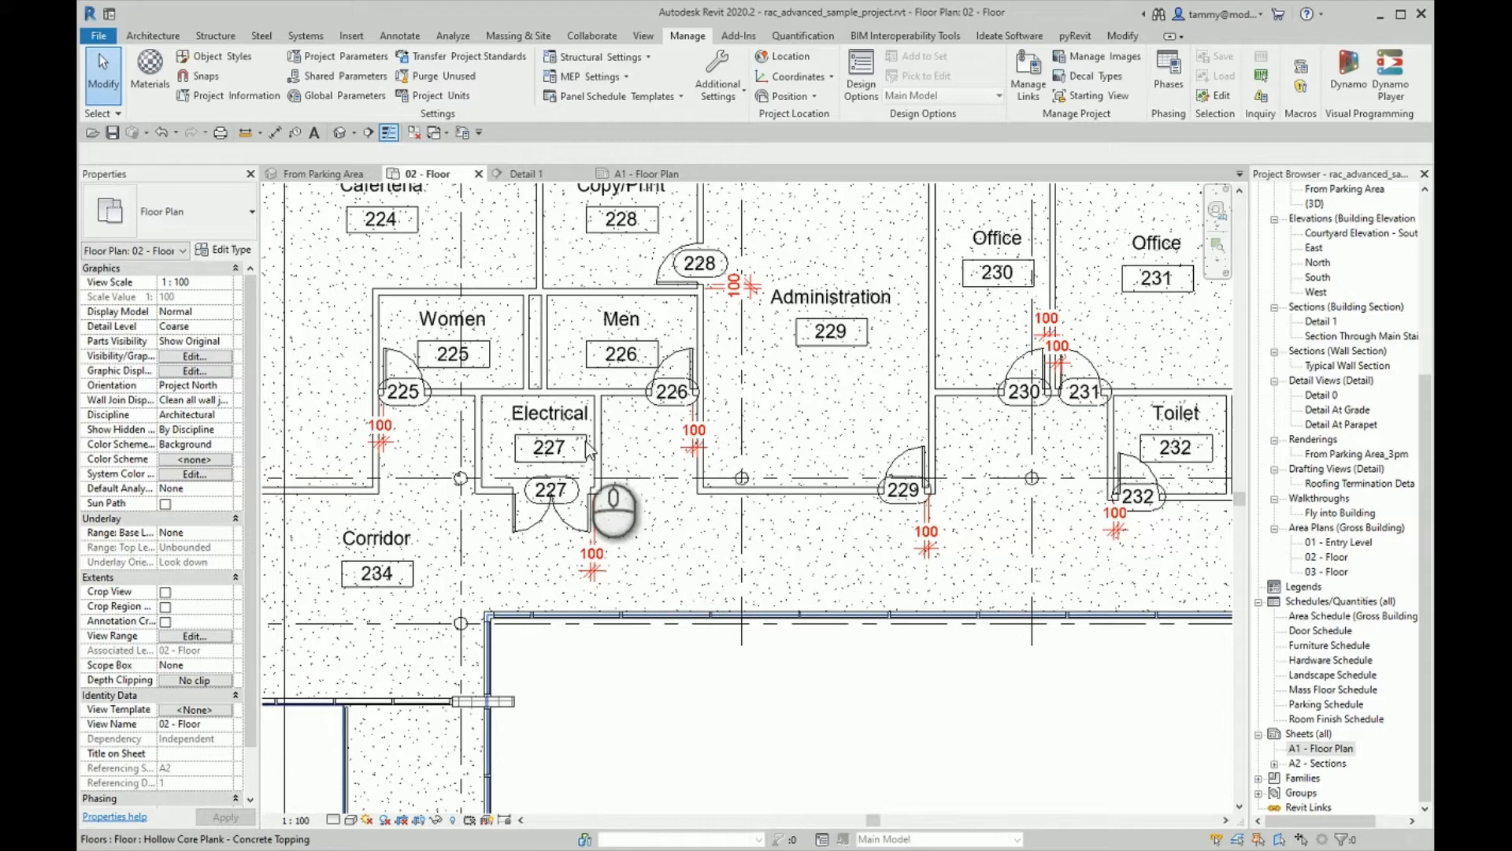
{"action": "left_click", "coordinate": [341, 95]}
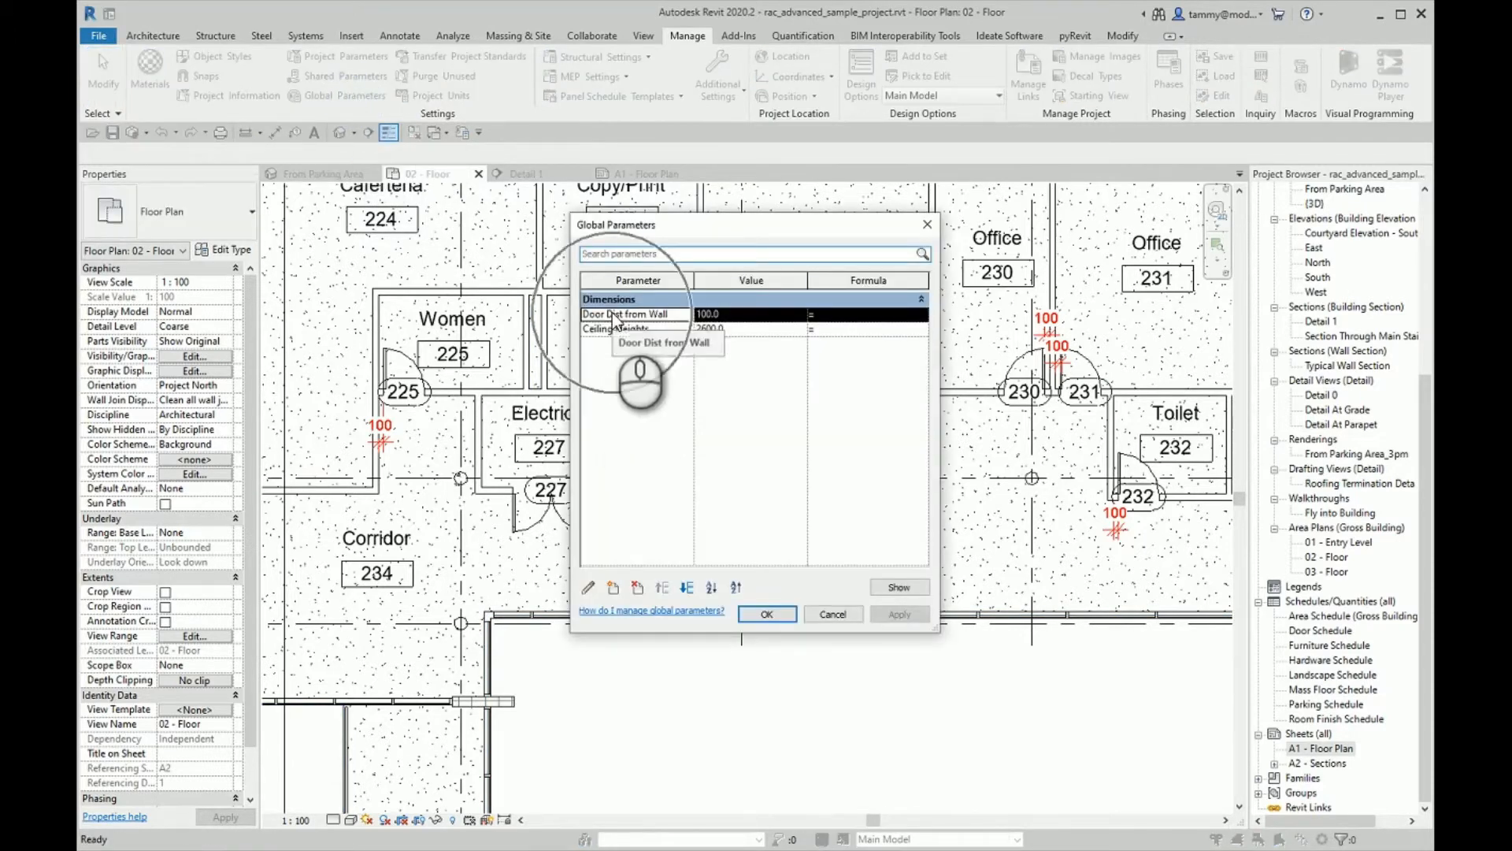
{"action": "left_click", "coordinate": [732, 317]}
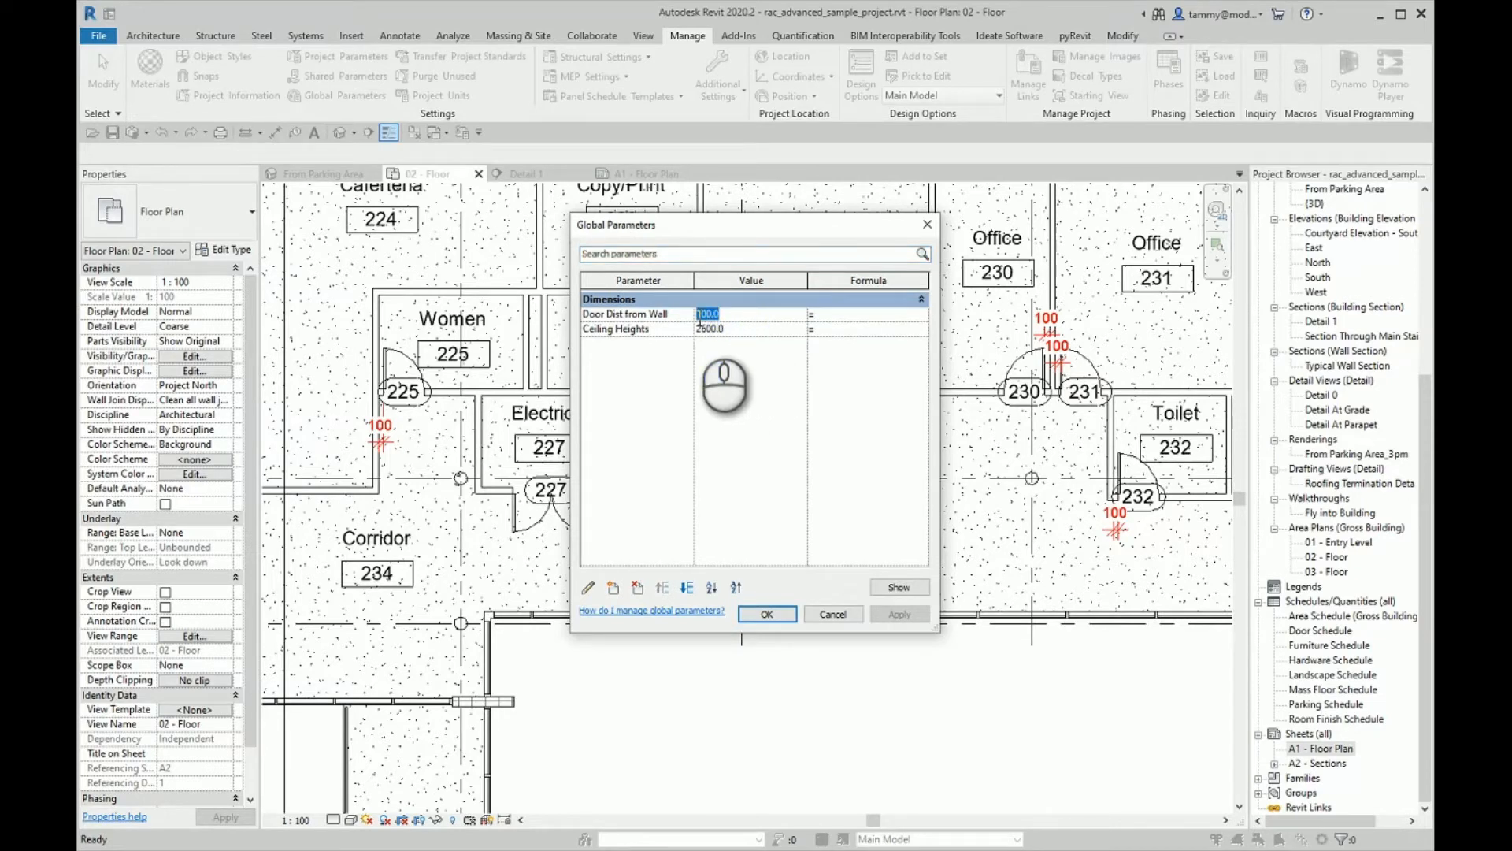
{"action": "type", "text": "120"}
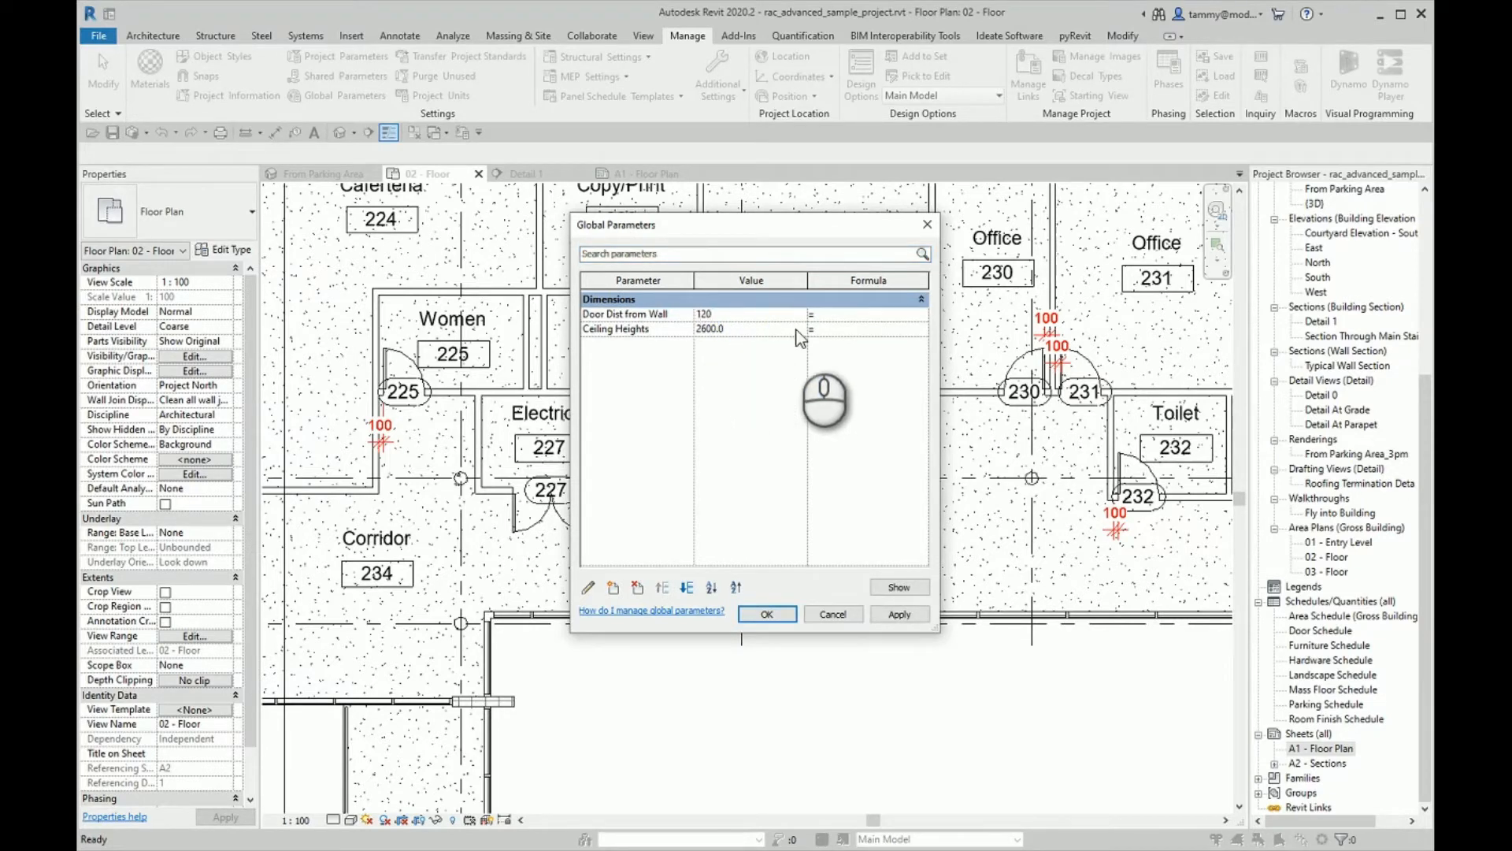
{"action": "left_click", "coordinate": [912, 617]}
{"action": "left_click", "coordinate": [767, 613]}
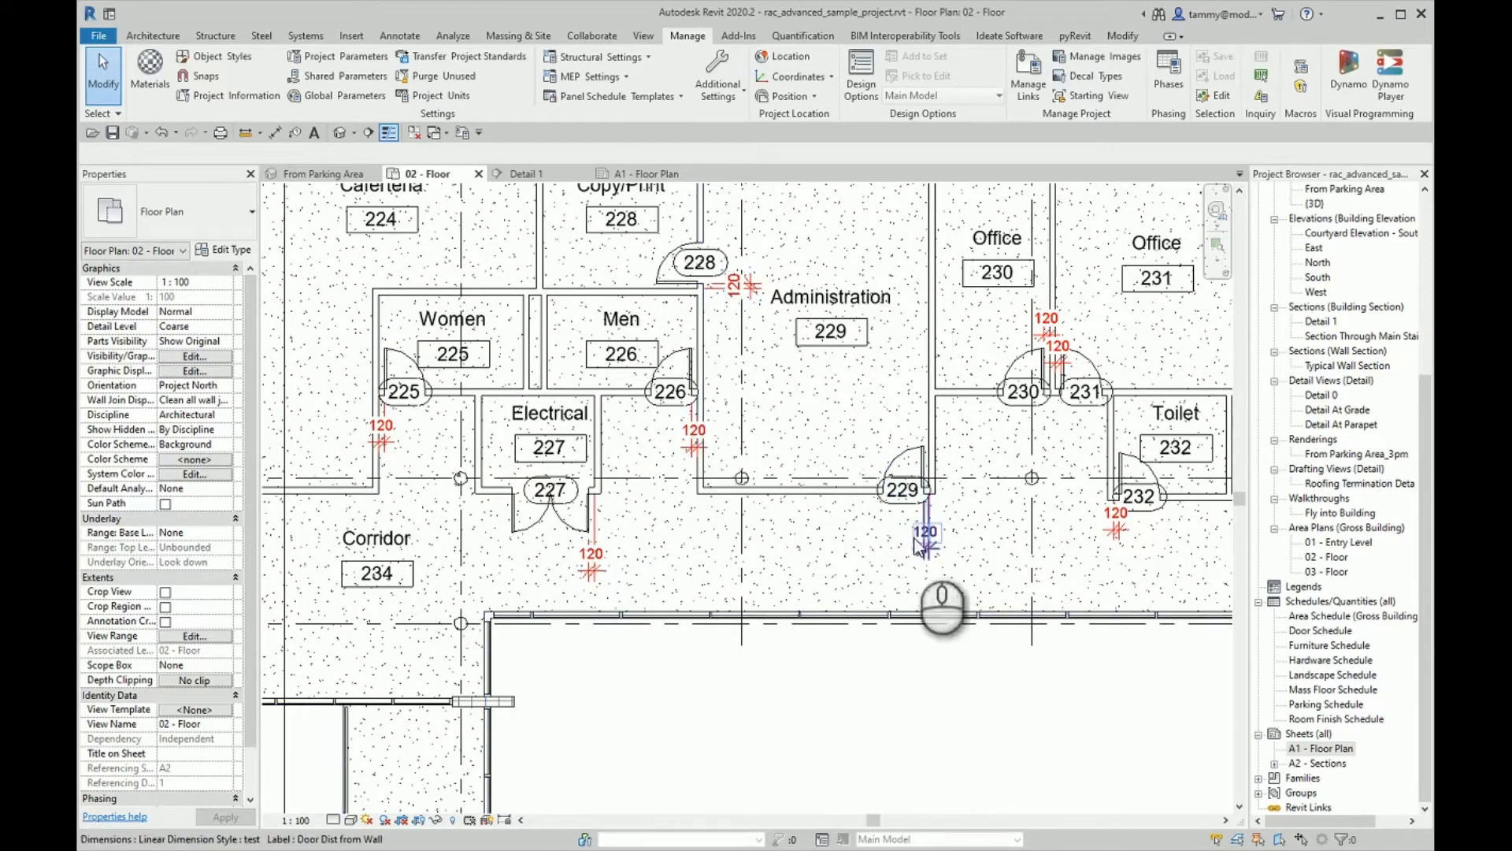
{"action": "middle_click_drag", "start_coordinate": [1046, 536], "coordinate": [1016, 535]}
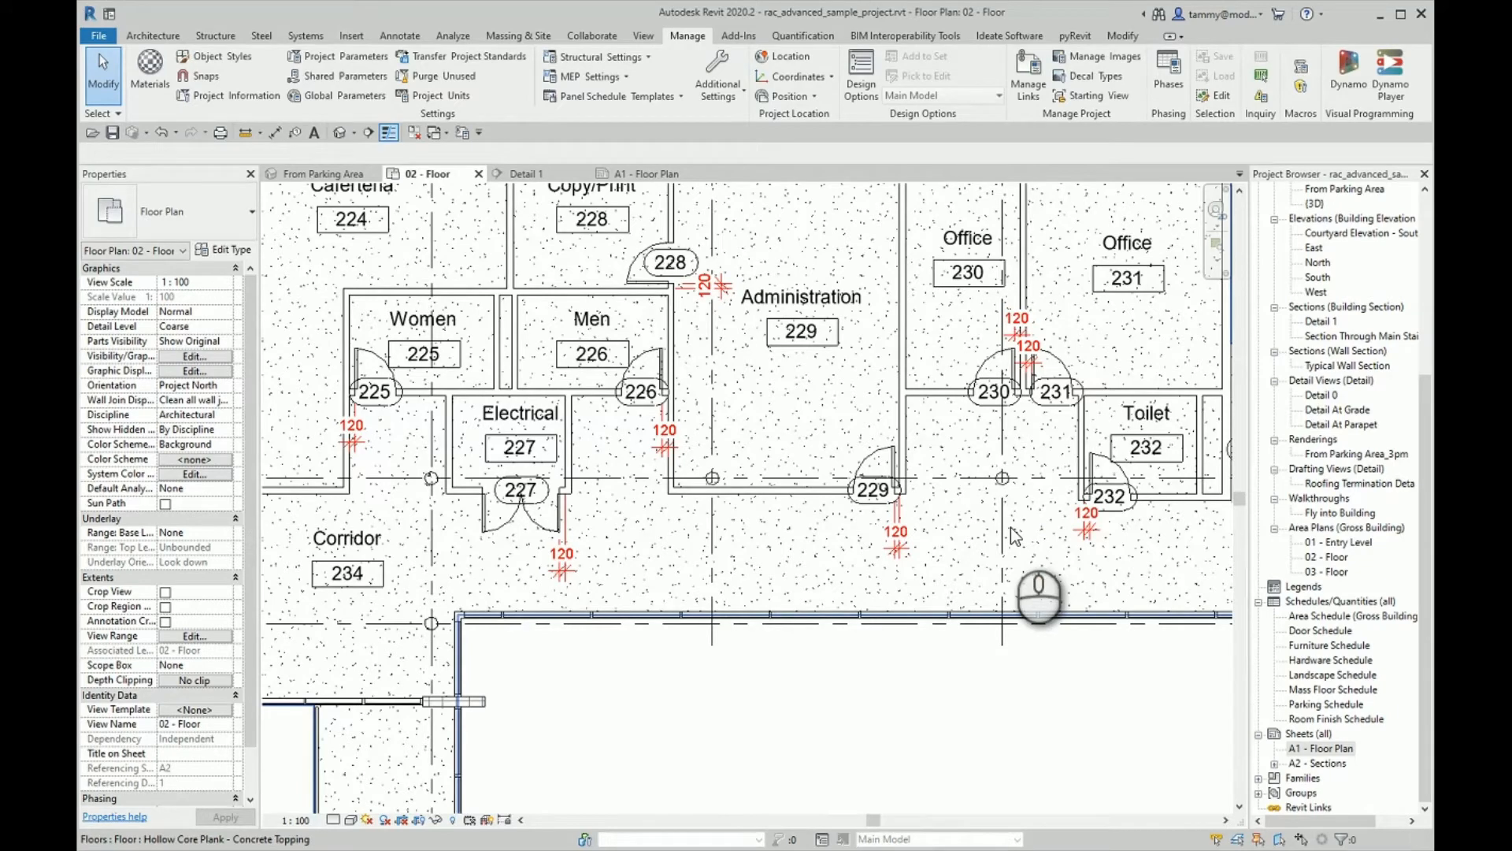
Switch to the Detail 1 section and set the global parameter Ceiling Heights to 2750
{"action": "left_click", "coordinate": [526, 174]}
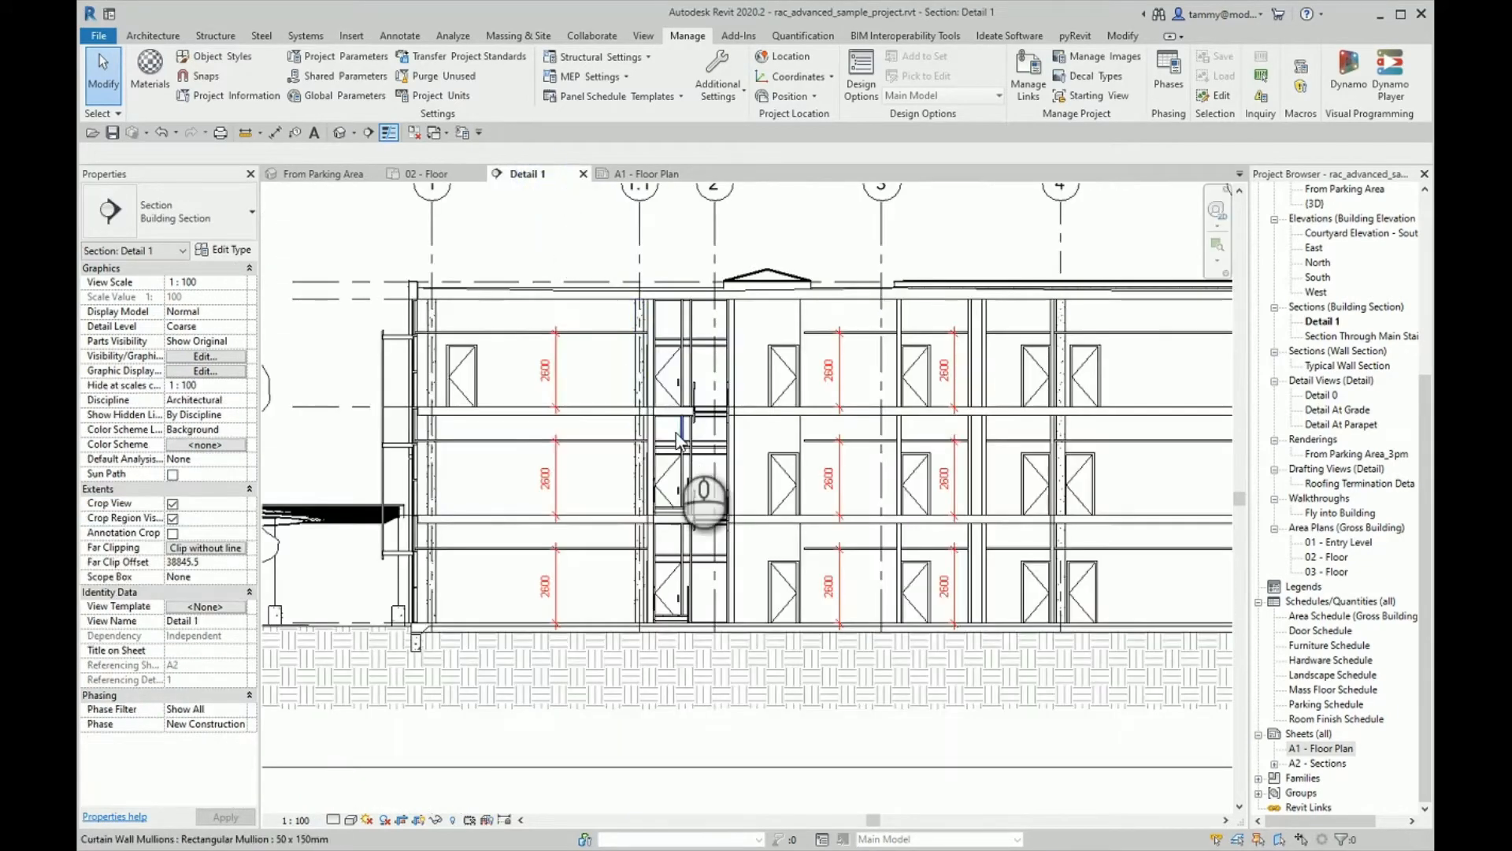
{"action": "scroll", "coordinate": [676, 433], "scroll_direction": "up", "scroll_amount": 1}
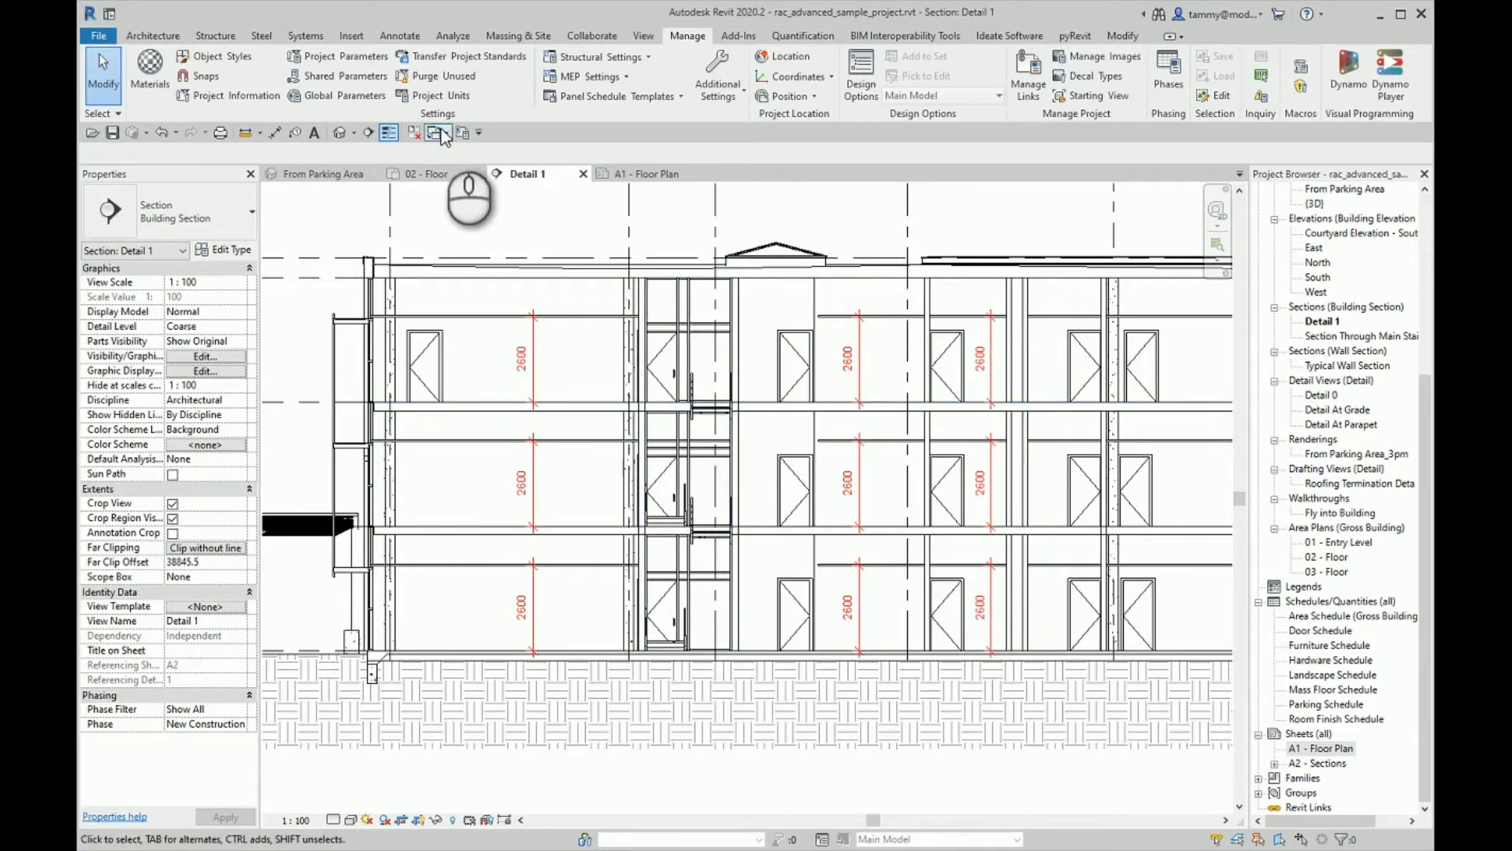
{"action": "left_click", "coordinate": [337, 95]}
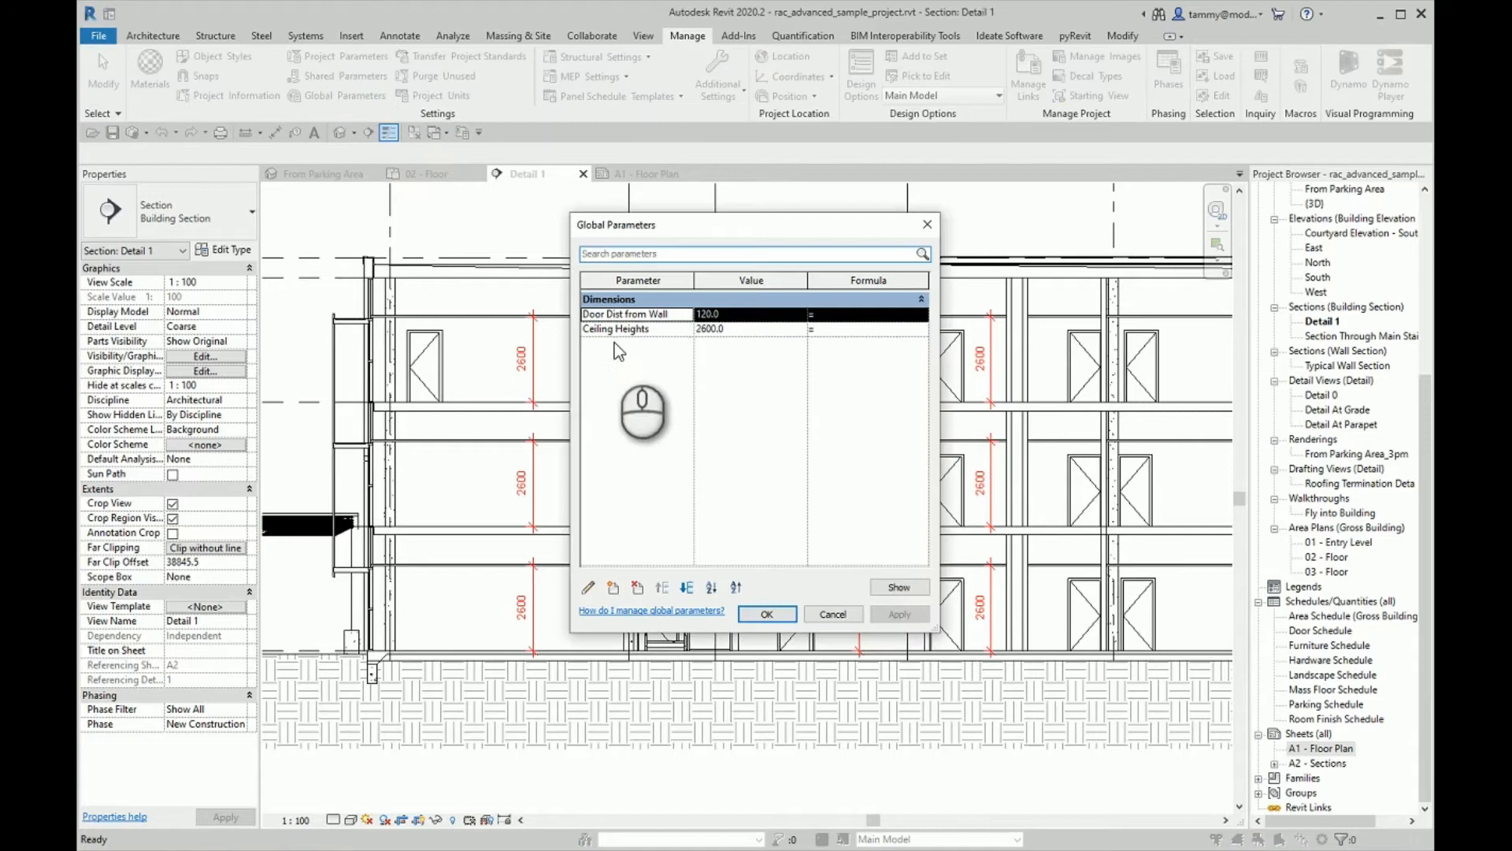
{"action": "left_click", "coordinate": [752, 329]}
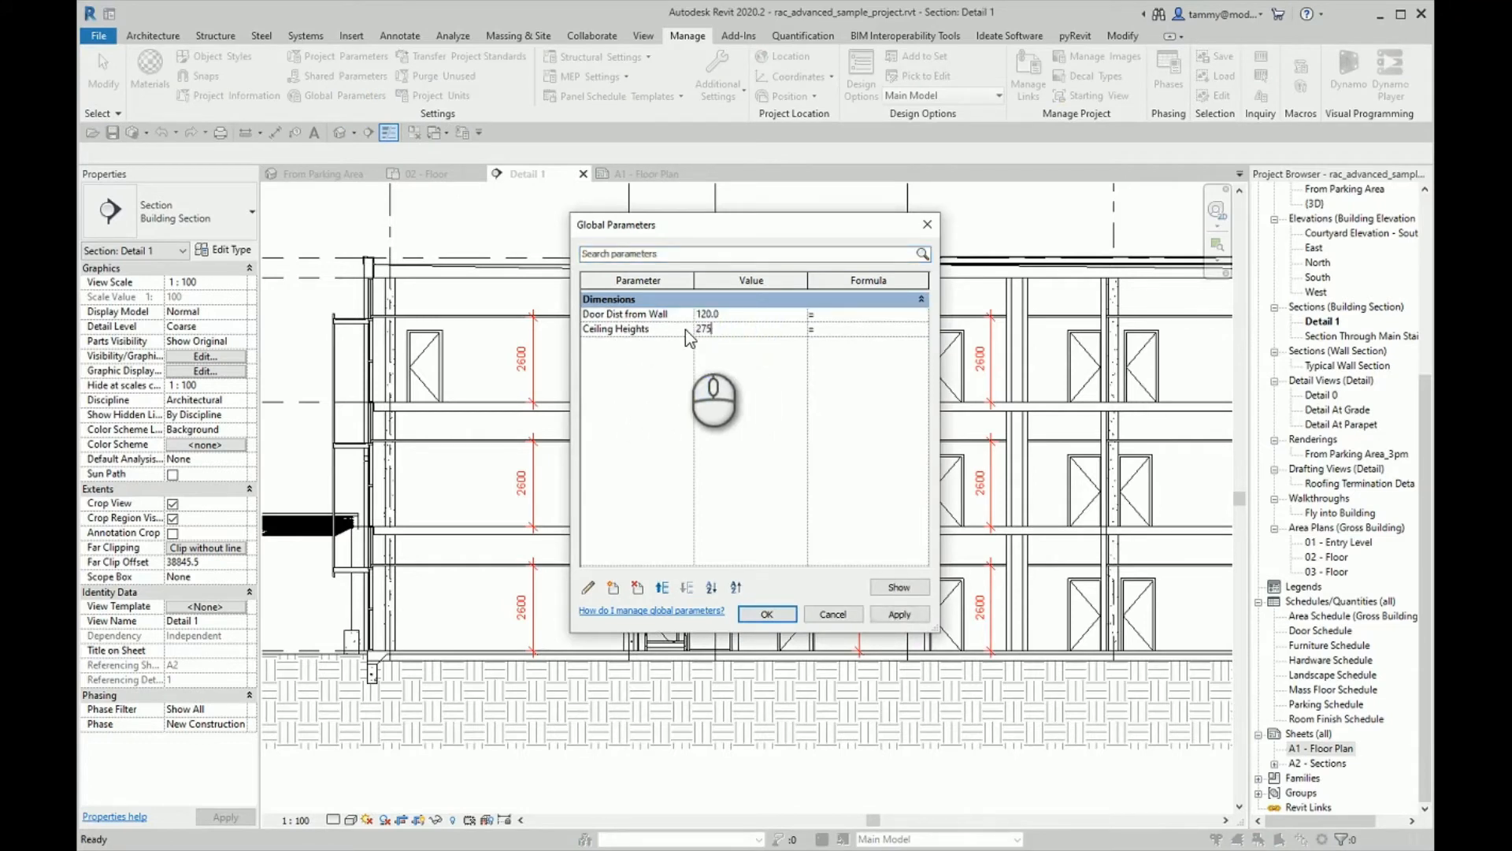
{"action": "left_click", "coordinate": [900, 614]}
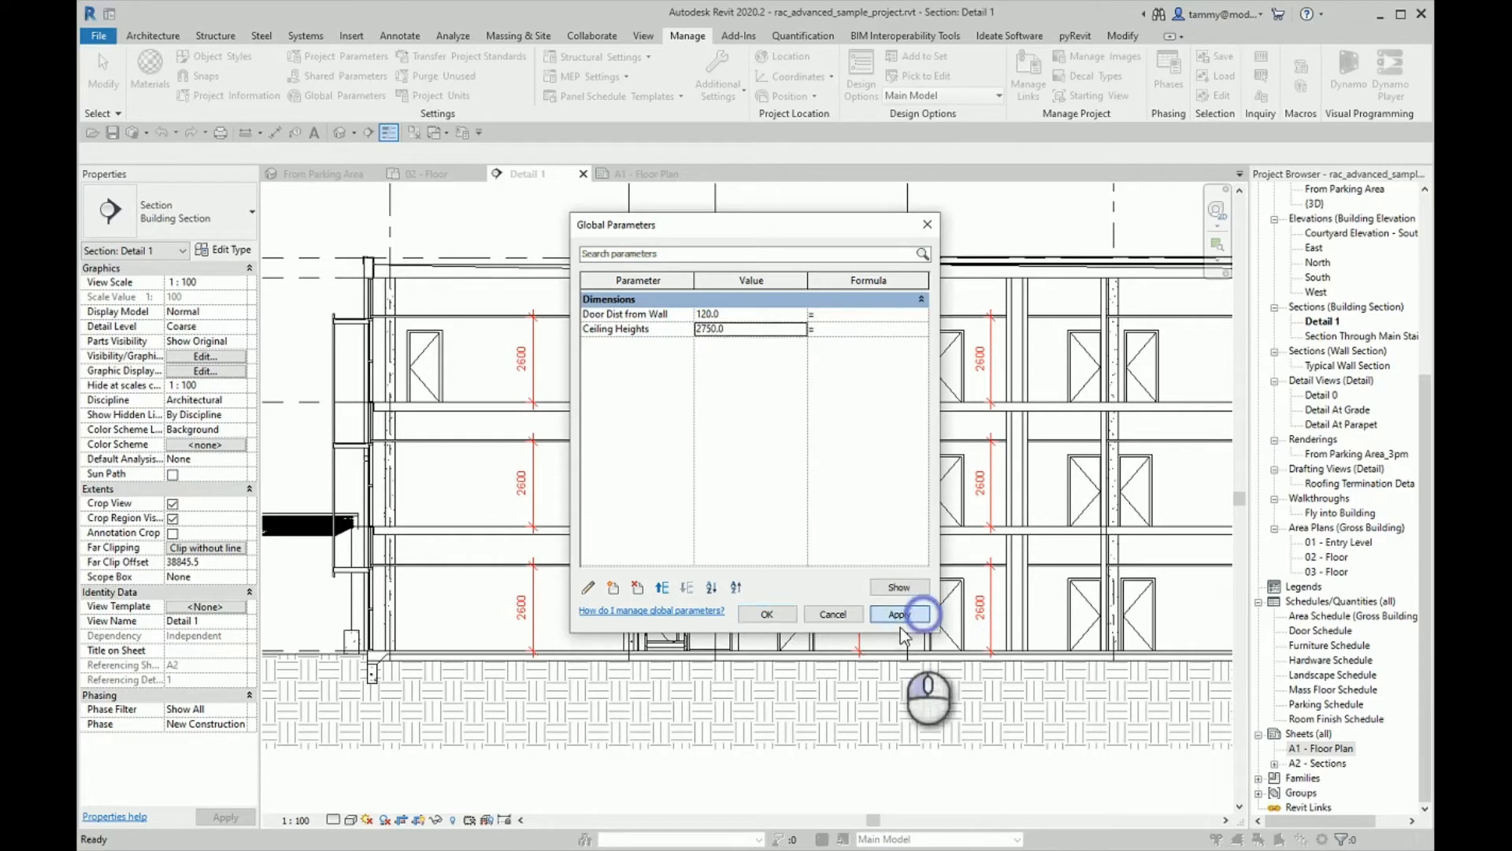
{"action": "left_click", "coordinate": [782, 616]}
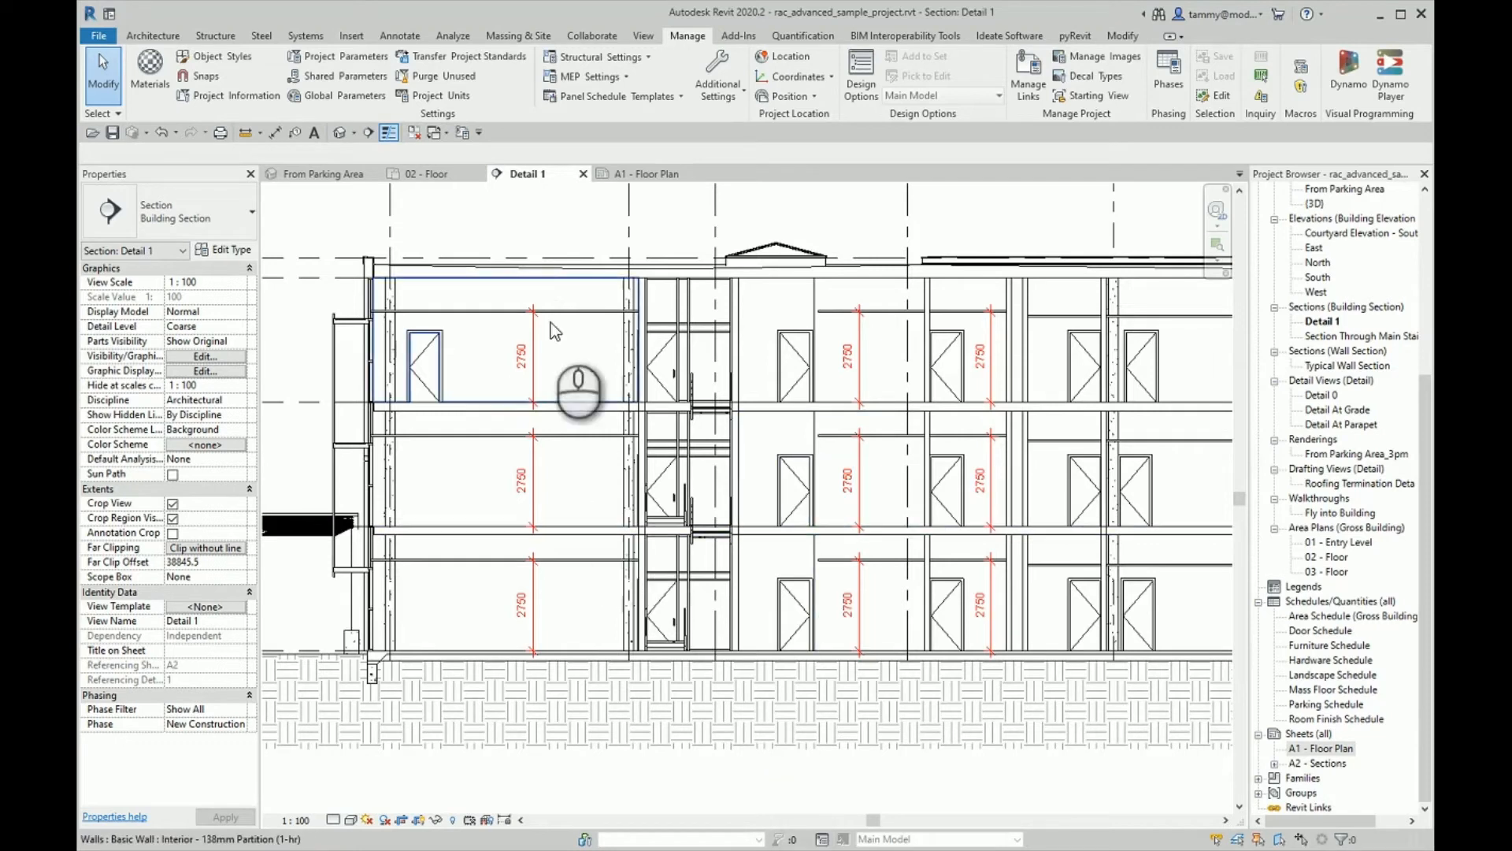
{"action": "left_click", "coordinate": [512, 229]}
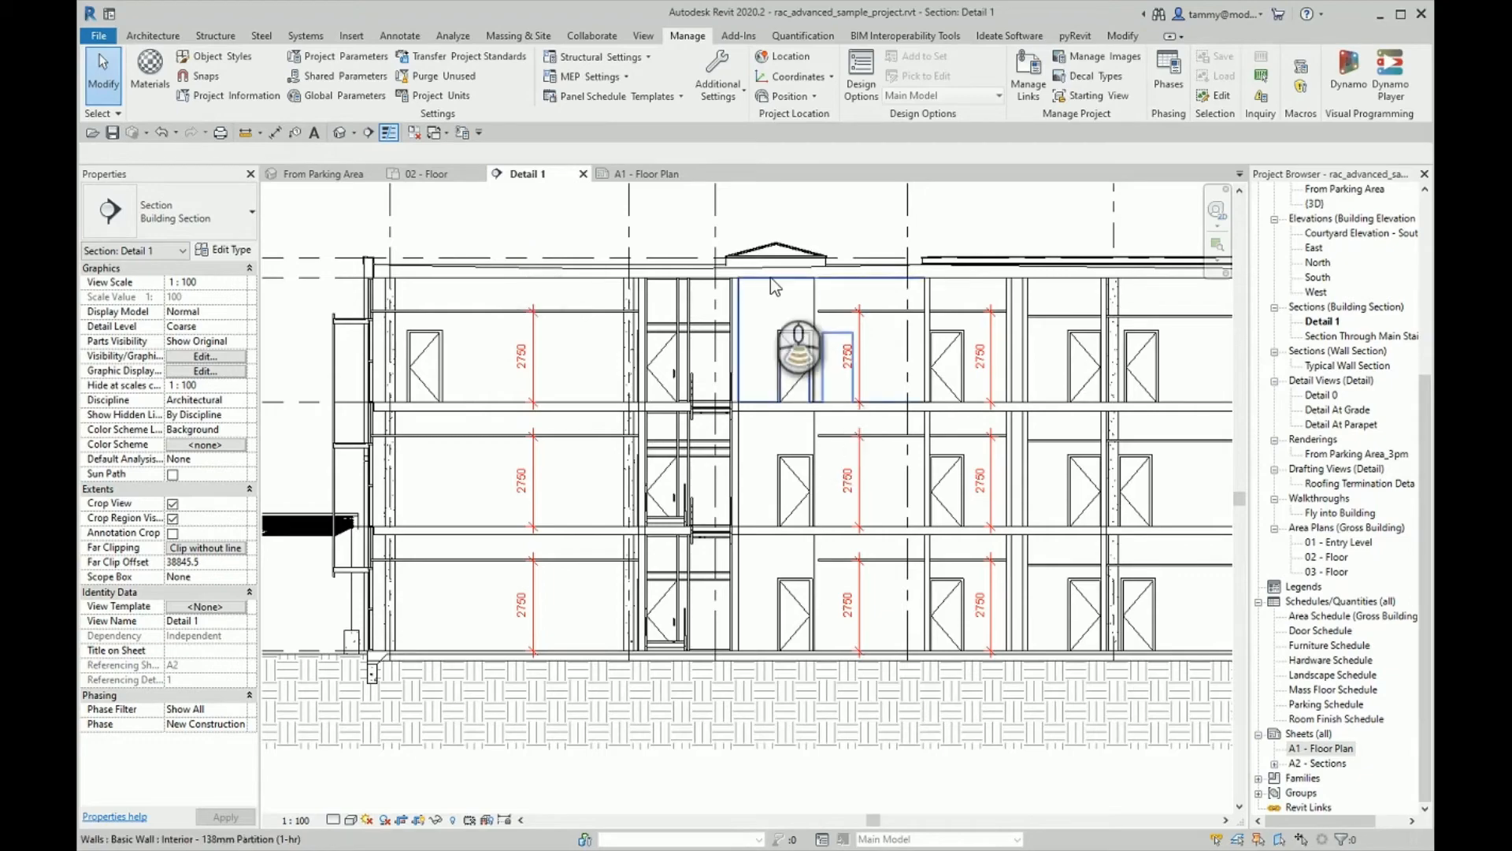
{"action": "scroll", "coordinate": [776, 287], "scroll_direction": "down", "scroll_amount": 3}
In the 02 - Floor plan, add an aligned dimension from the Electrical 220 room's lower wall face to the centre of door 220
{"action": "left_click", "coordinate": [449, 173]}
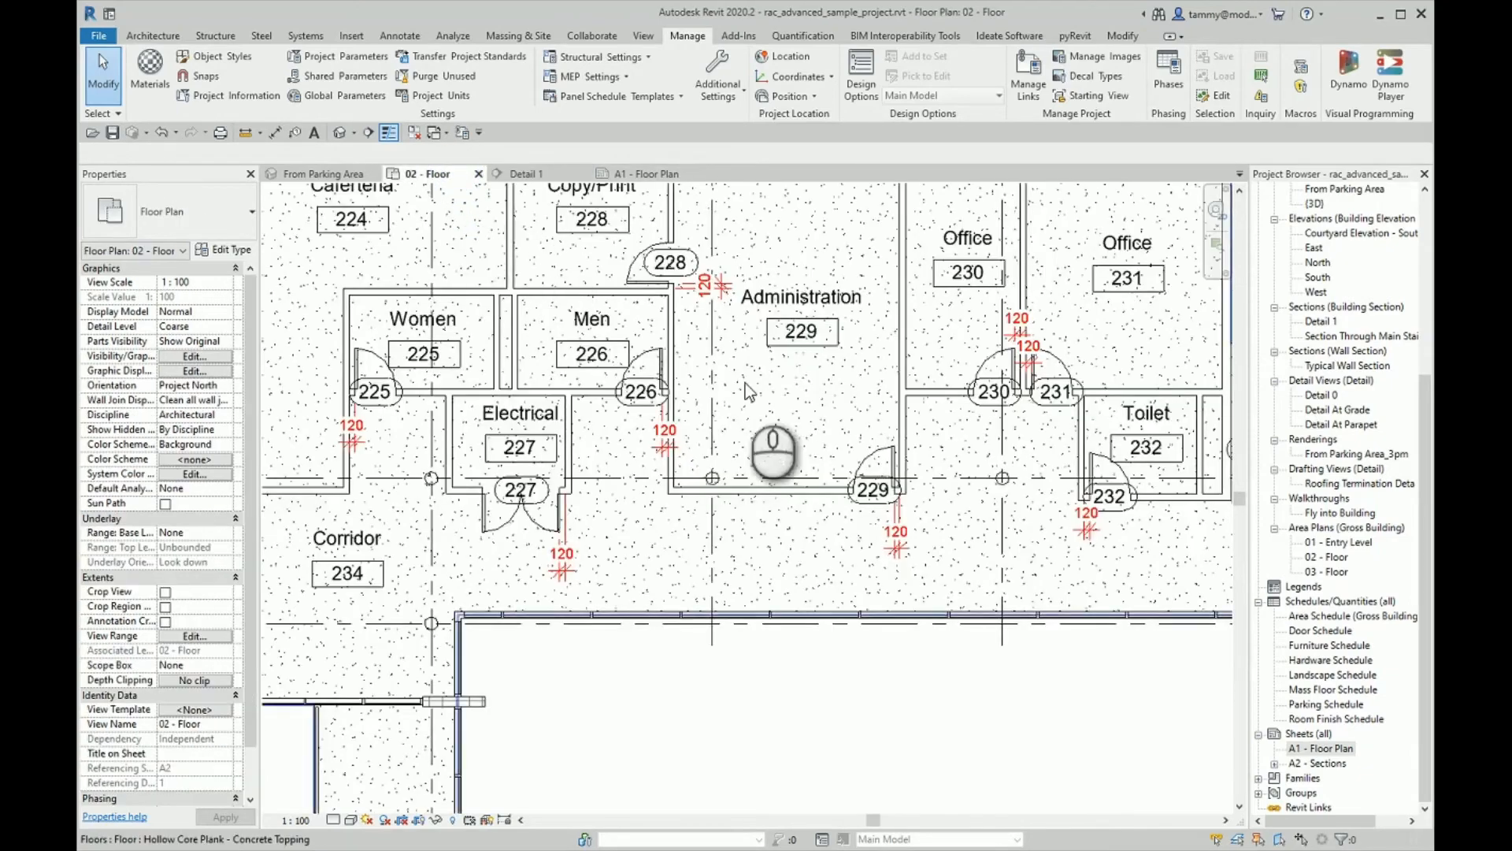
{"action": "scroll", "coordinate": [745, 384], "scroll_direction": "down", "scroll_amount": 2}
{"action": "middle_click_drag", "start_coordinate": [758, 402], "coordinate": [906, 327]}
{"action": "middle_click_drag", "start_coordinate": [626, 517], "coordinate": [908, 488]}
{"action": "scroll", "coordinate": [755, 384], "scroll_direction": "up", "scroll_amount": 1}
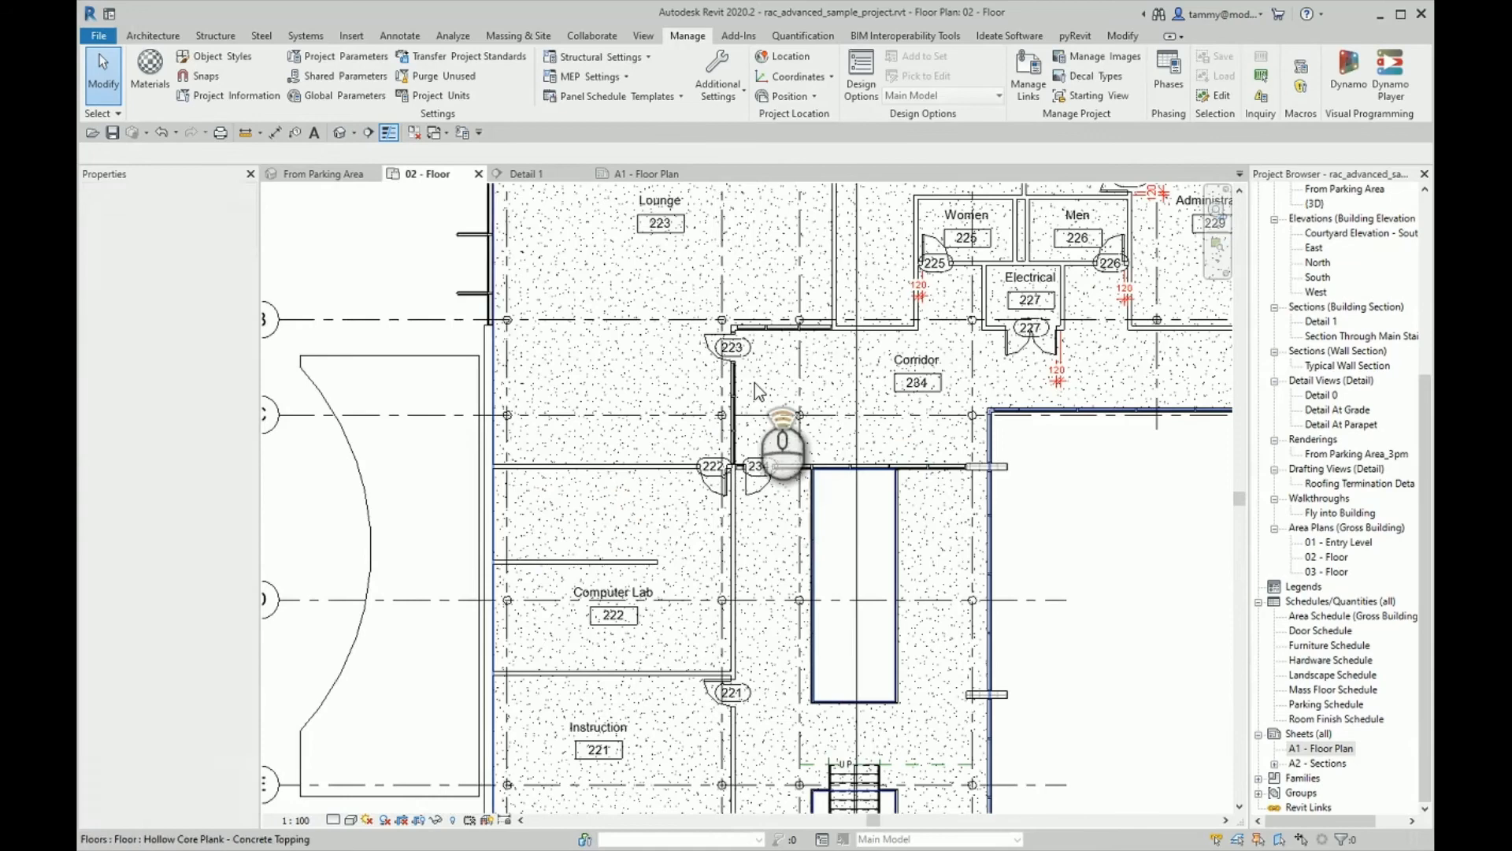
{"action": "scroll", "coordinate": [759, 391], "scroll_direction": "up", "scroll_amount": 4}
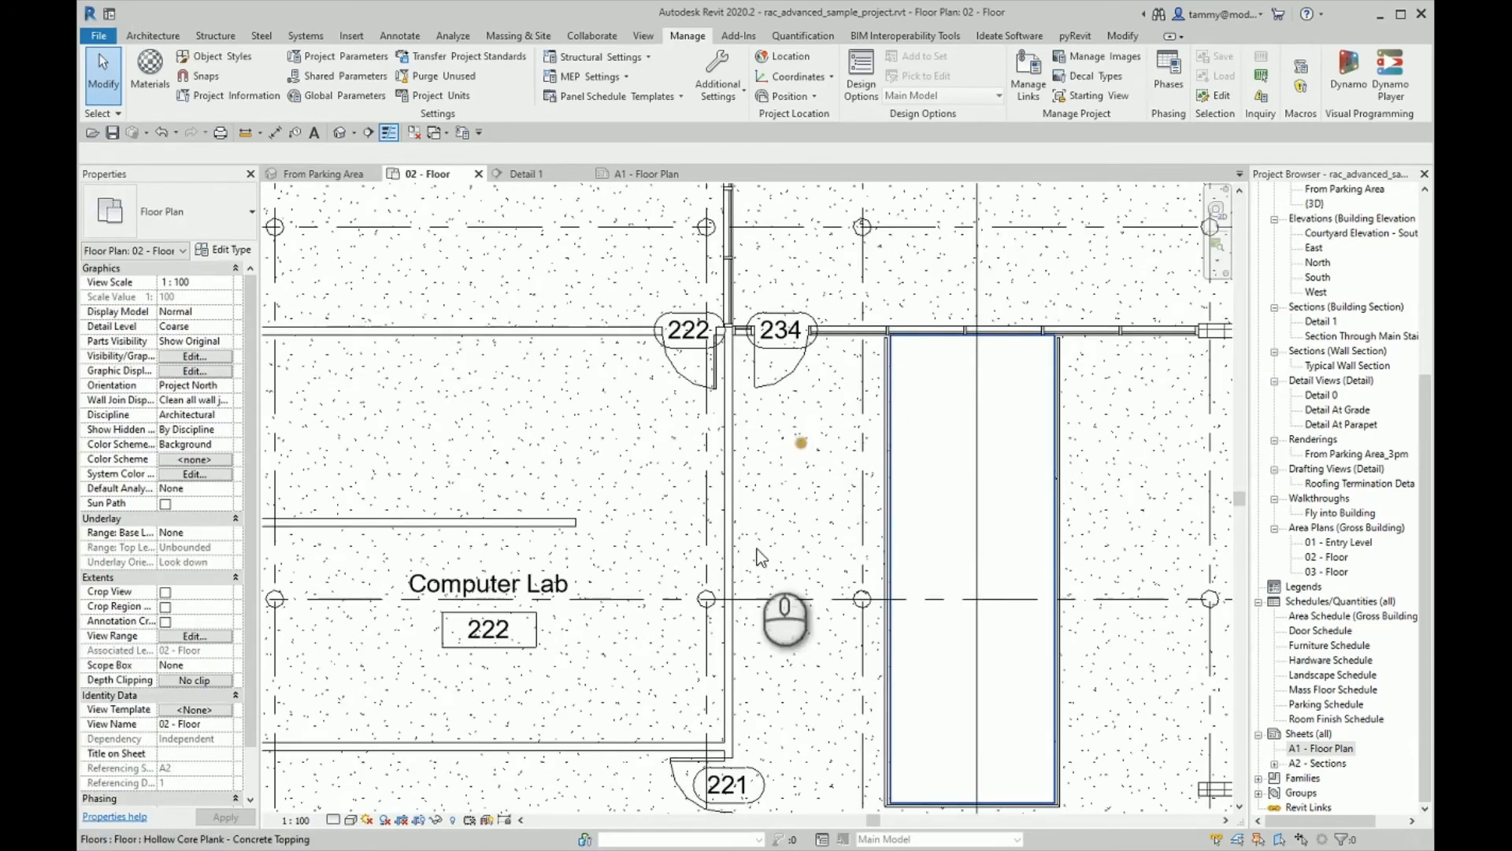
{"action": "middle_click_drag", "start_coordinate": [758, 549], "coordinate": [1049, 419]}
{"action": "middle_click_drag", "start_coordinate": [999, 554], "coordinate": [896, 231]}
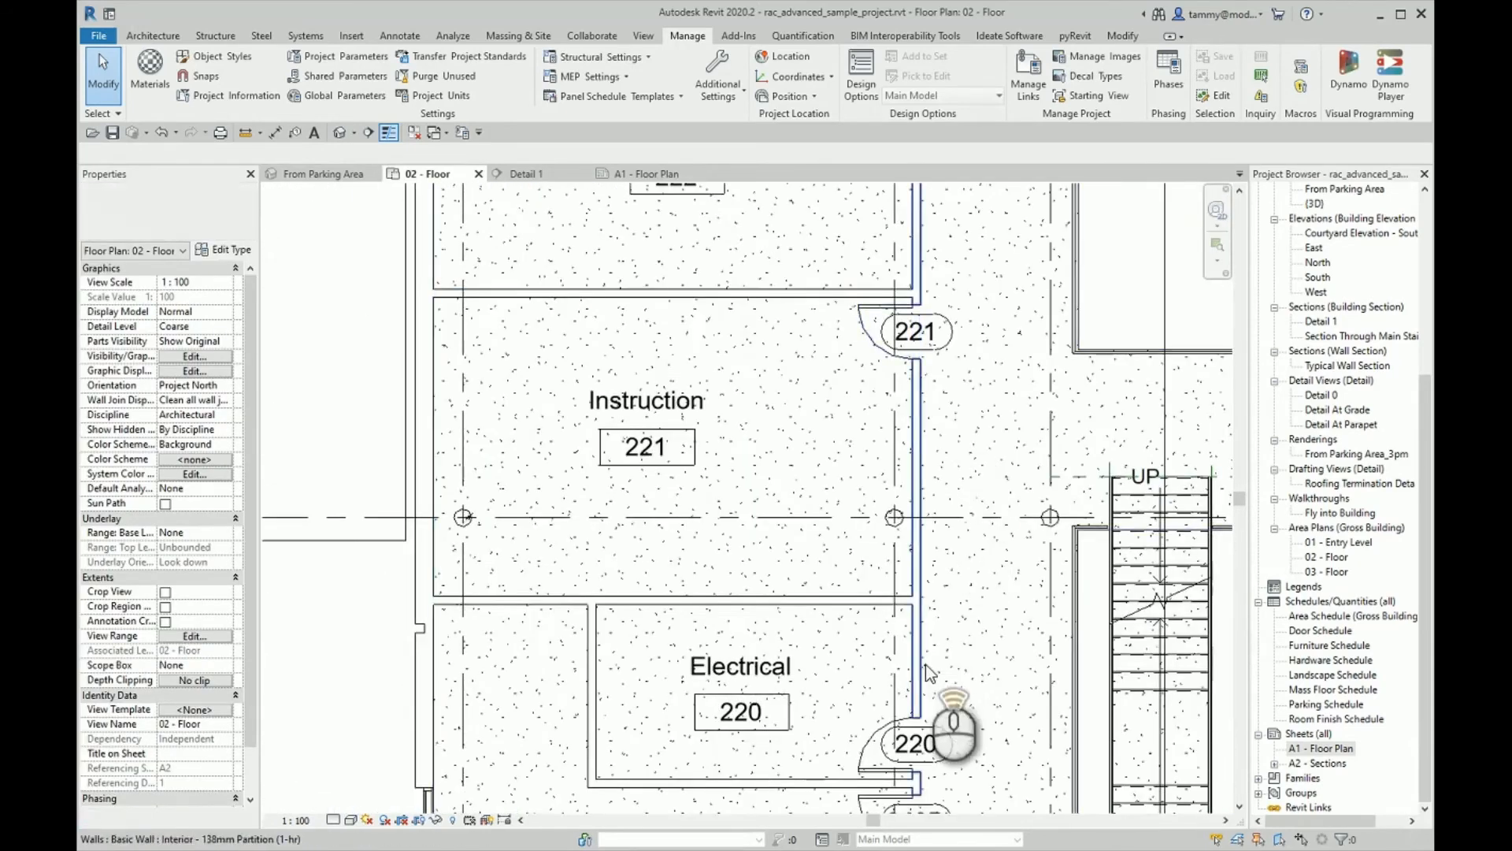
{"action": "scroll", "coordinate": [926, 666], "scroll_direction": "up", "scroll_amount": 2}
{"action": "middle_click_drag", "start_coordinate": [926, 665], "coordinate": [854, 544]}
{"action": "scroll", "coordinate": [867, 693], "scroll_direction": "down", "scroll_amount": 2}
{"action": "middle_click_drag", "start_coordinate": [867, 693], "coordinate": [845, 605]}
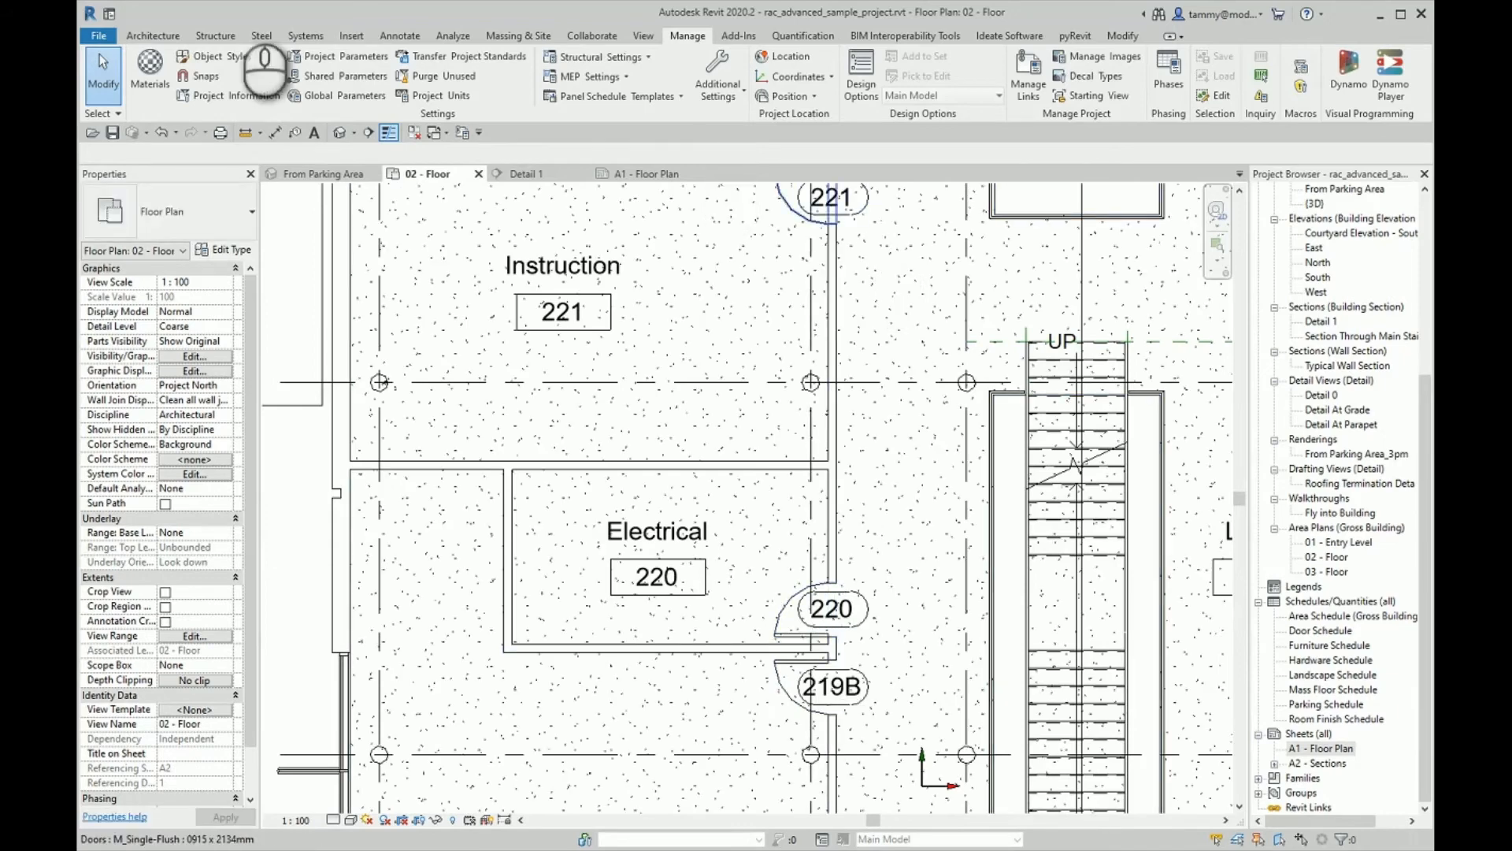
{"action": "left_click", "coordinate": [274, 133]}
{"action": "scroll", "coordinate": [788, 650], "scroll_direction": "up", "scroll_amount": 4}
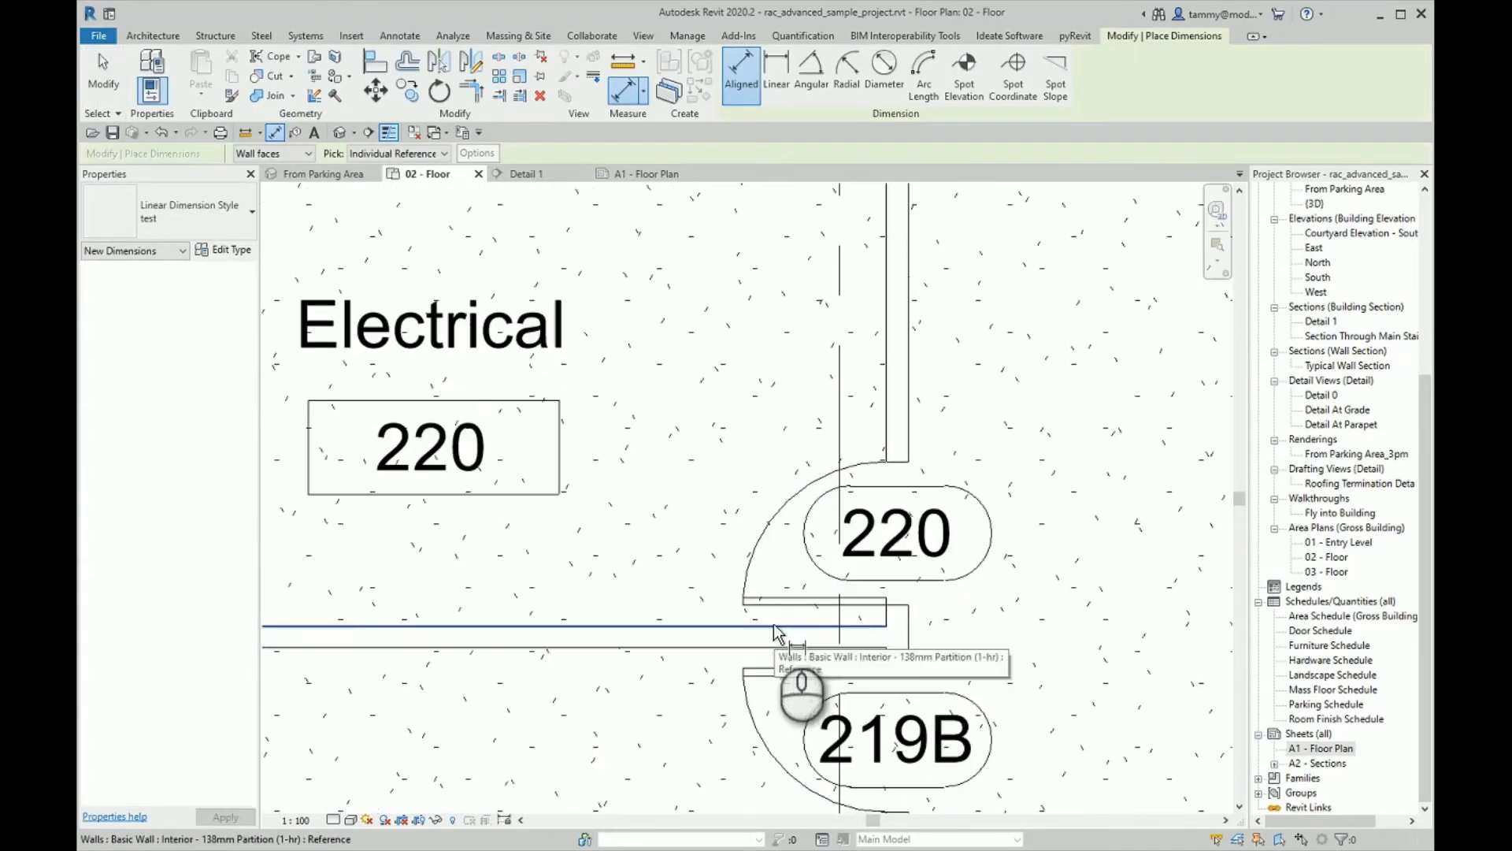
{"action": "left_click", "coordinate": [775, 626]}
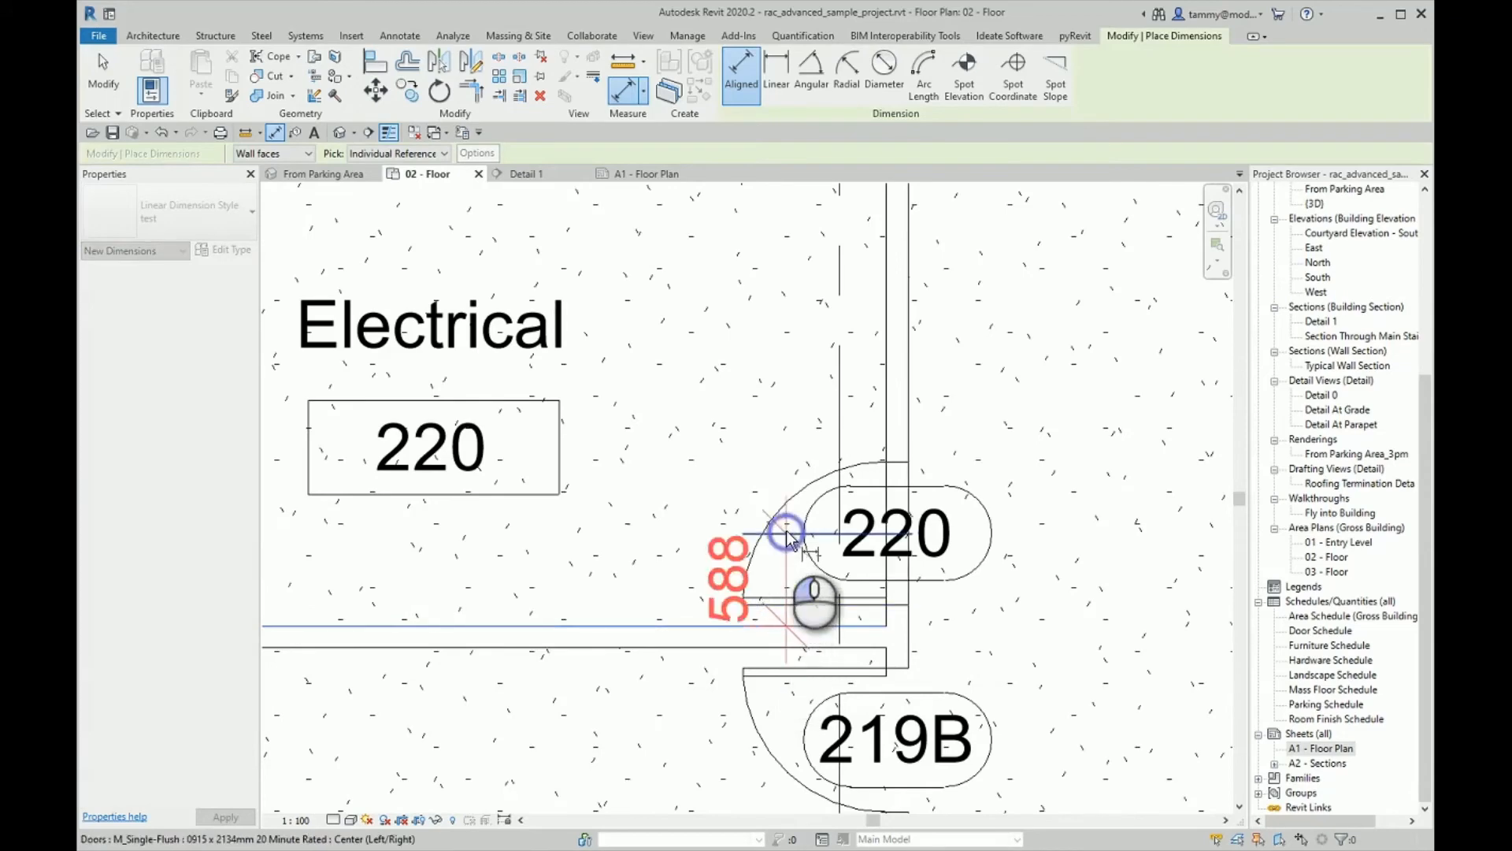
{"action": "left_click", "coordinate": [678, 464]}
Add an aligned dimension from the opposite face of the same wall to the centre of door 219B, ending the dimension command
{"action": "scroll", "coordinate": [703, 362], "scroll_direction": "down", "scroll_amount": 2}
{"action": "middle_click_drag", "start_coordinate": [787, 645], "coordinate": [782, 555]}
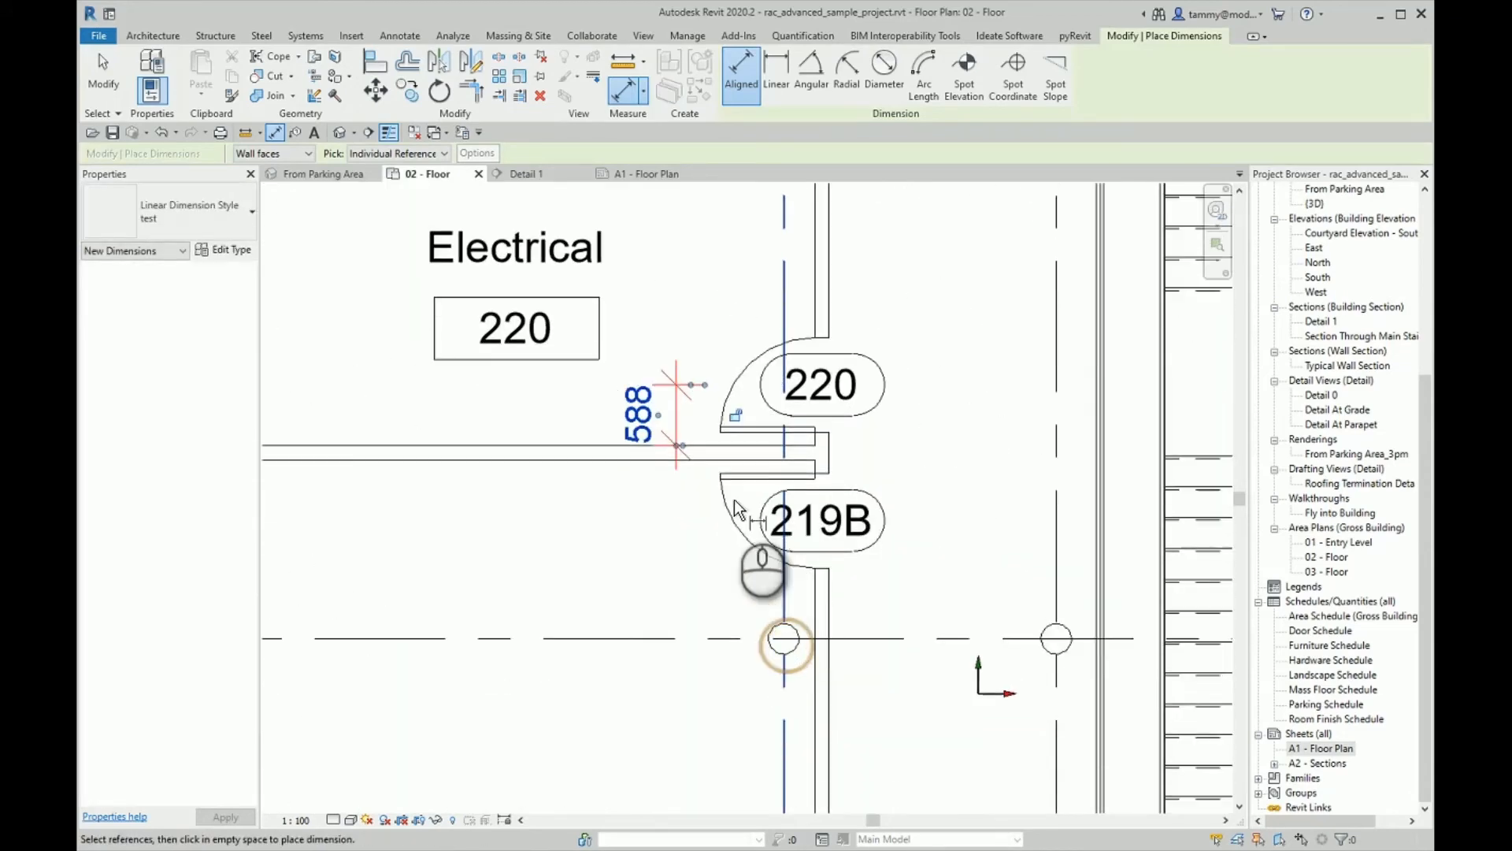
{"action": "left_click", "coordinate": [725, 461]}
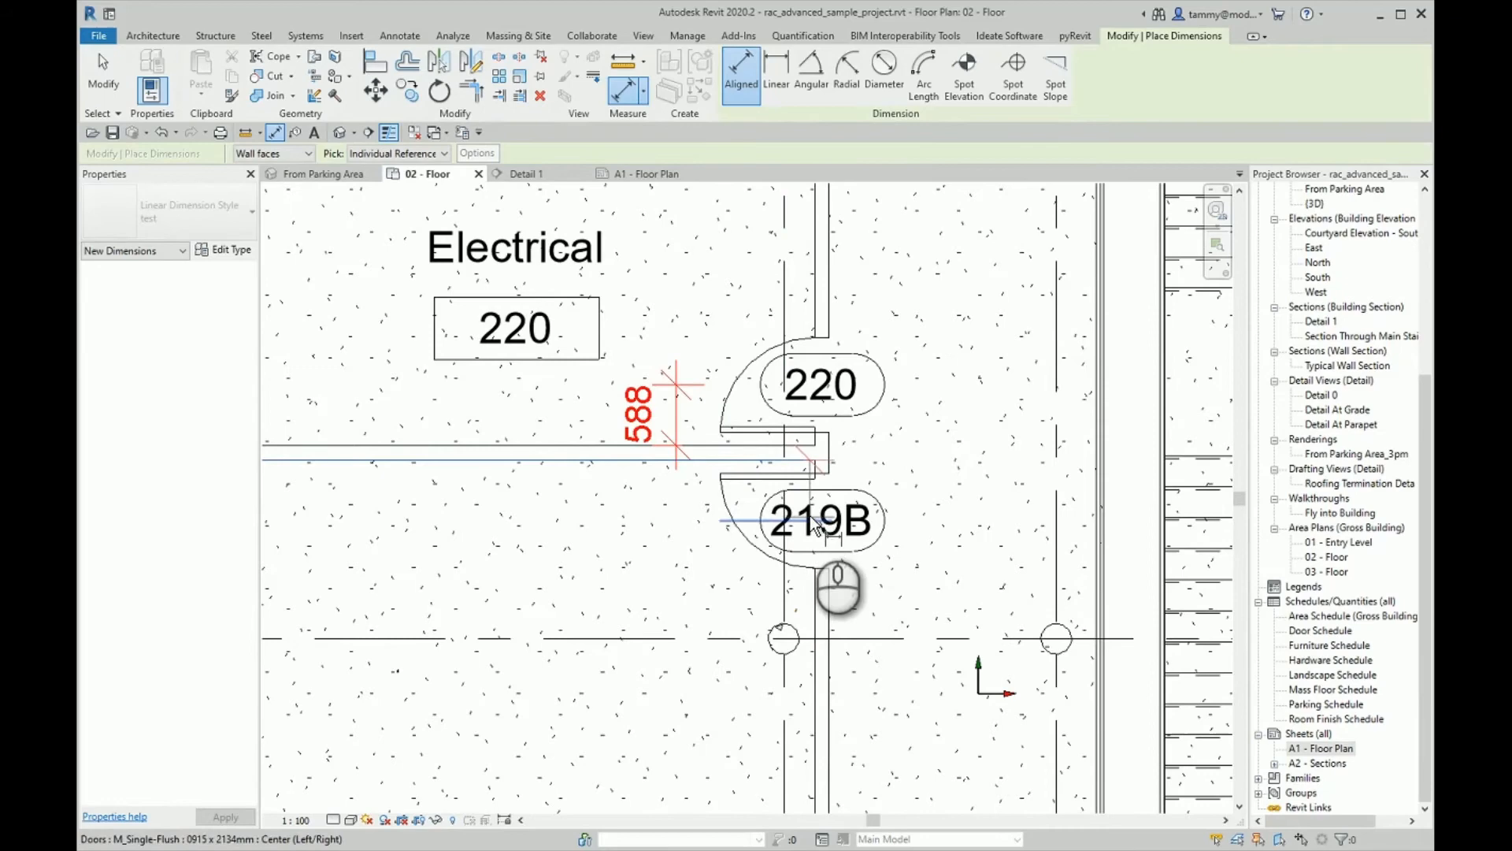
{"action": "left_click", "coordinate": [815, 526]}
{"action": "left_click", "coordinate": [616, 601]}
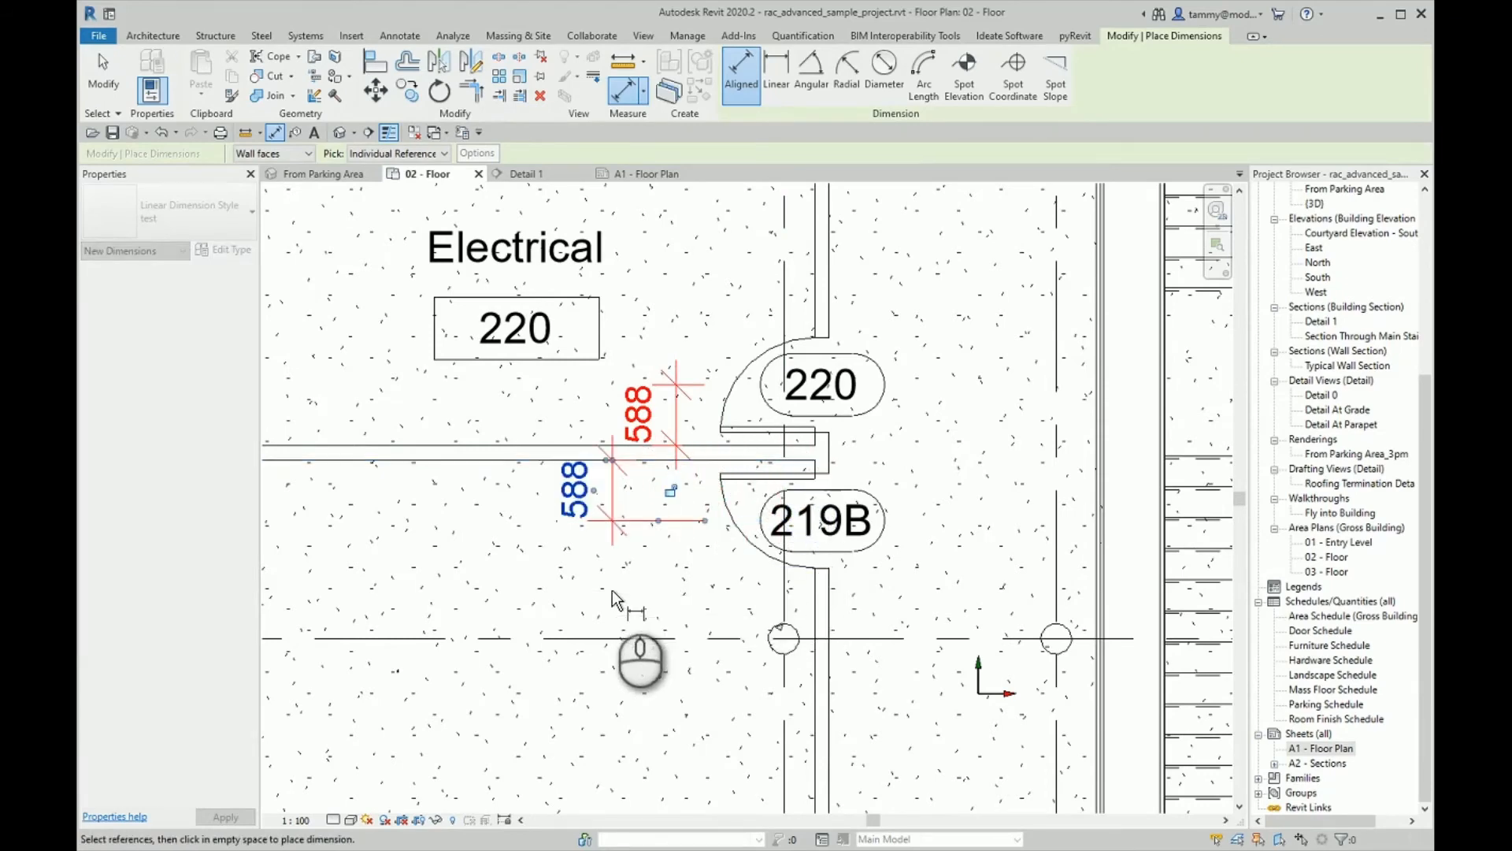
{"action": "left_click", "coordinate": [107, 86]}
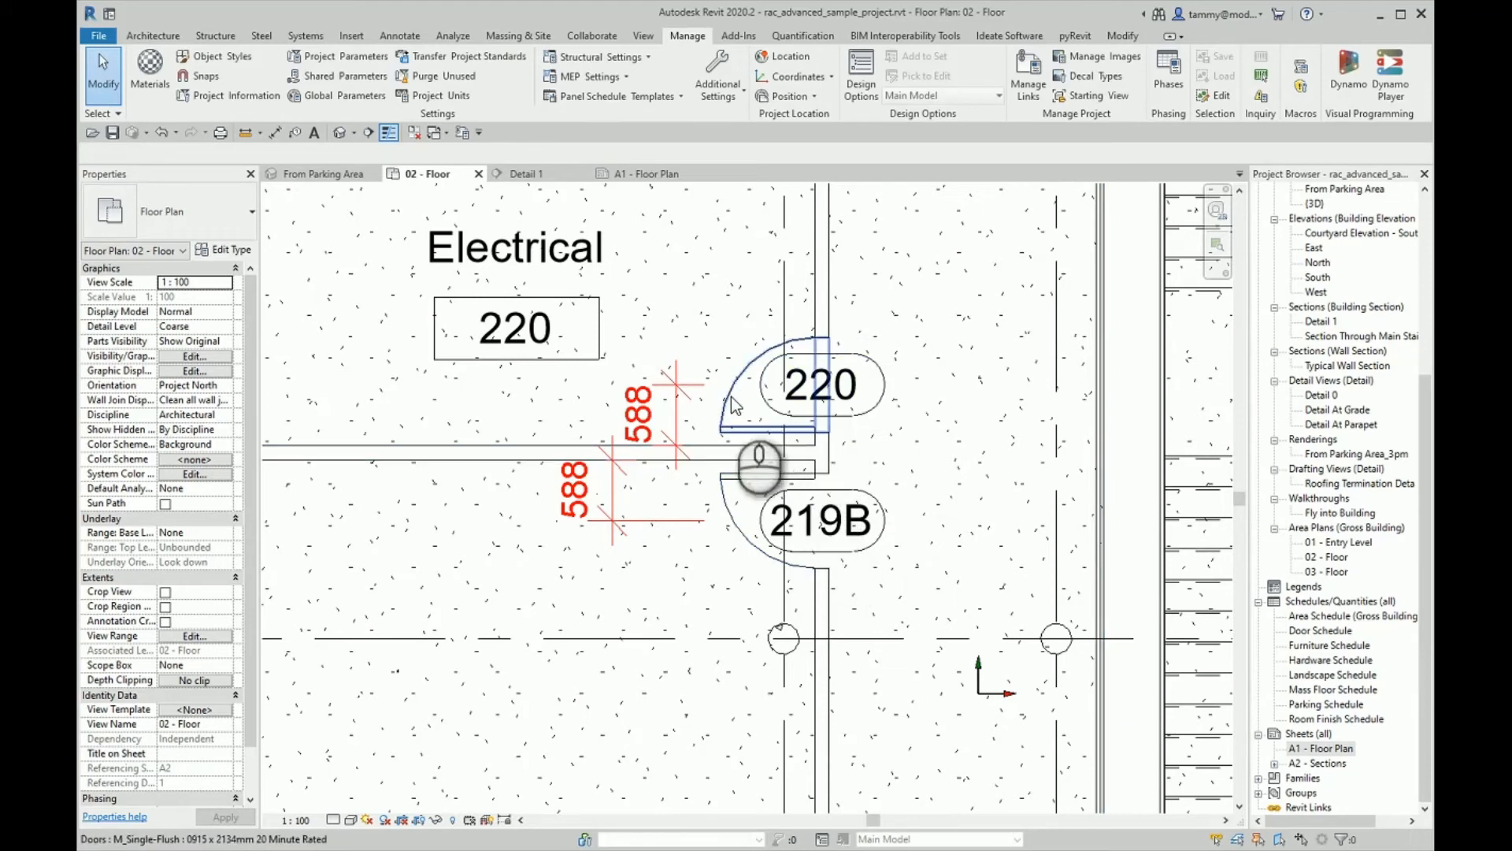
Label the door 220 dimension with a new global parameter named dOOR dISTANCE 2, grouped under Dimensions
{"action": "left_click", "coordinate": [678, 436]}
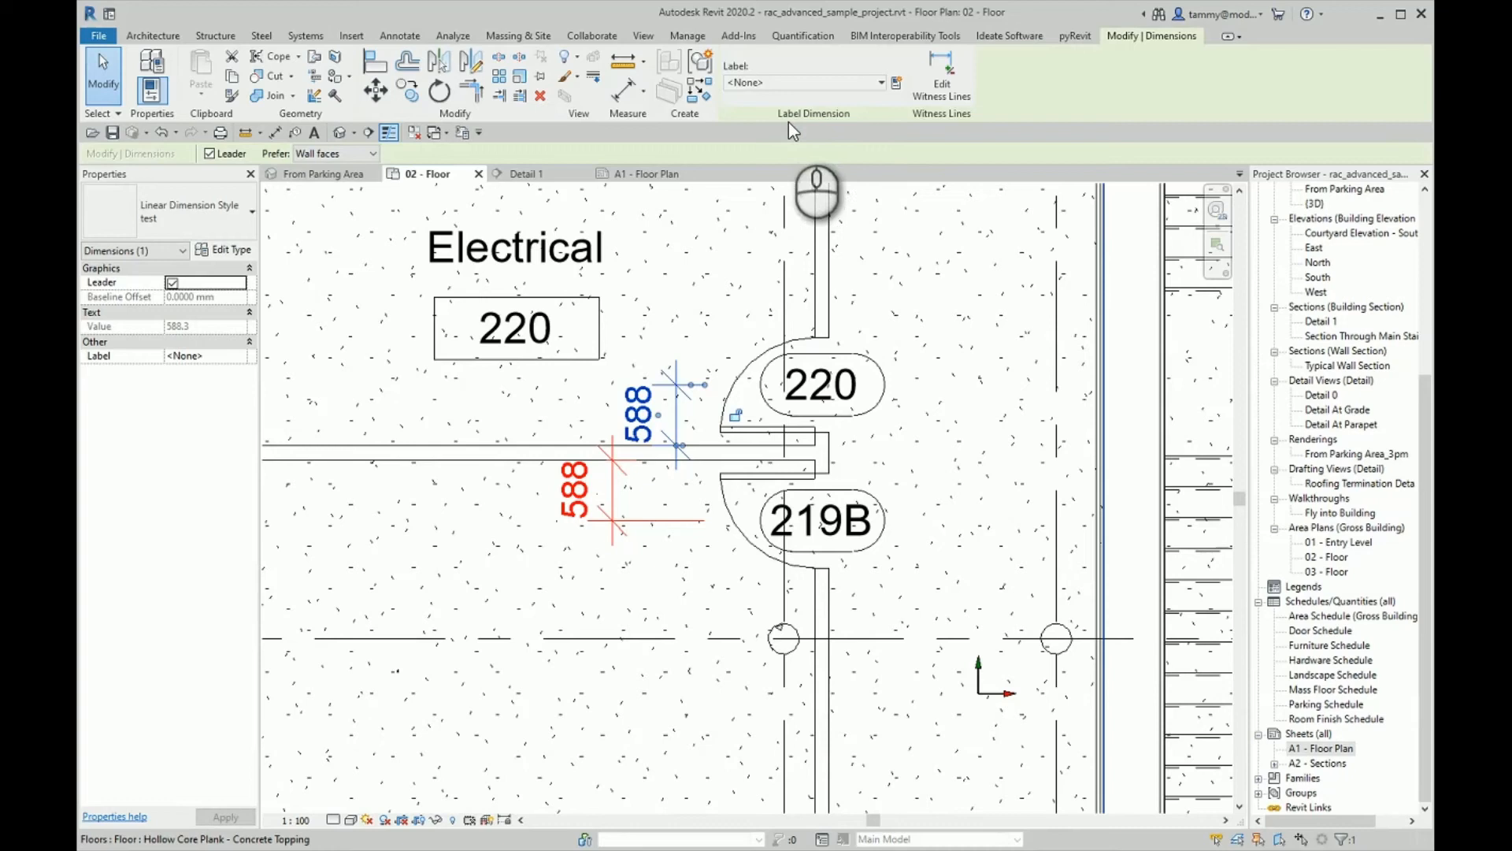
{"action": "left_click", "coordinate": [897, 82]}
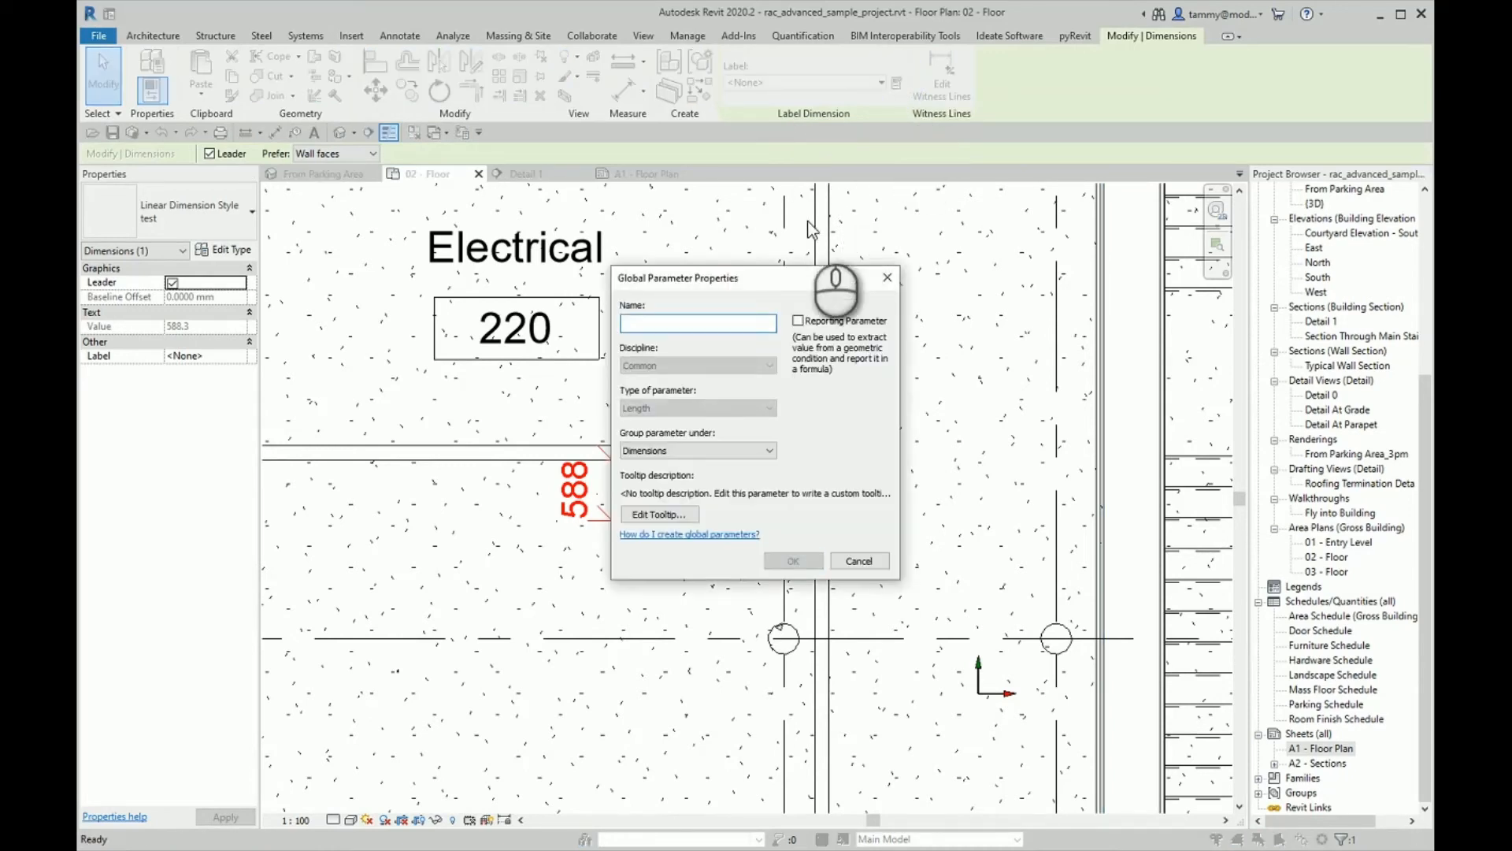
{"action": "type", "text": "d0"}
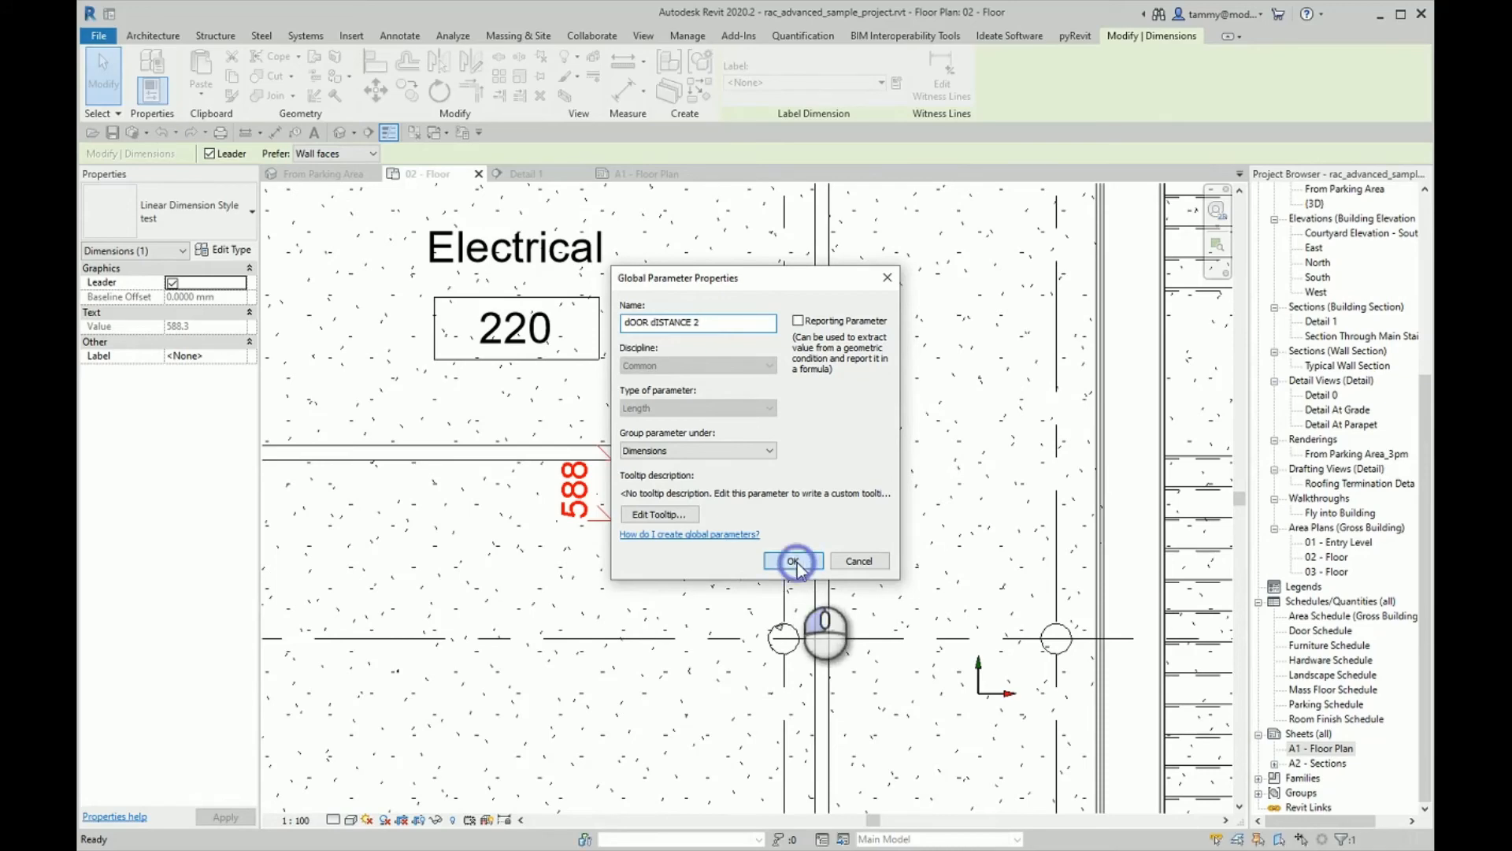
{"action": "left_click", "coordinate": [794, 561]}
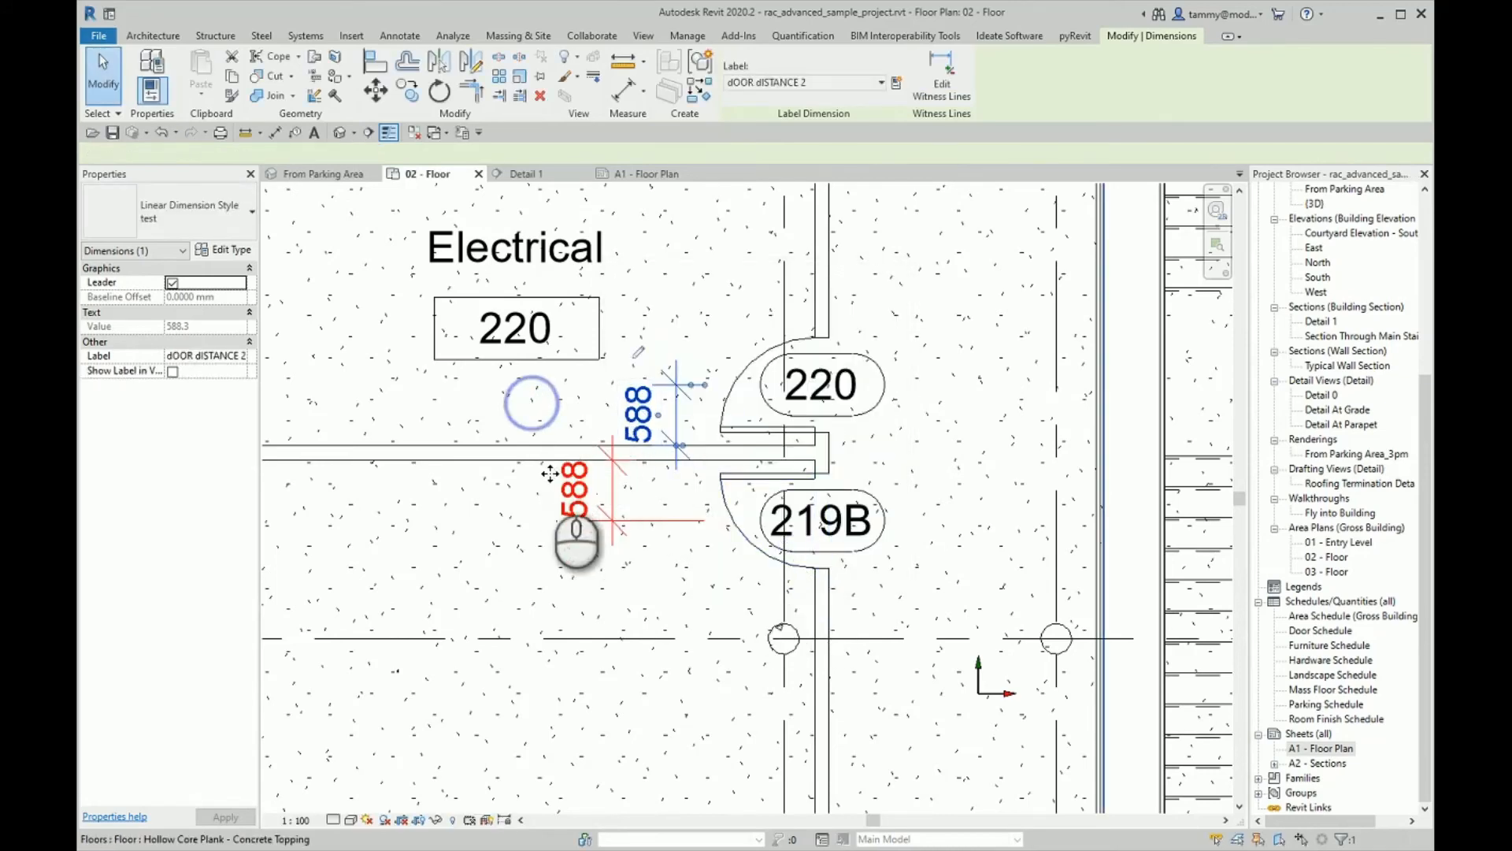
Label the door 219B dimension with the existing global parameter dOOR dISTANCE 2
{"action": "left_click", "coordinate": [574, 536]}
{"action": "left_click", "coordinate": [1094, 510]}
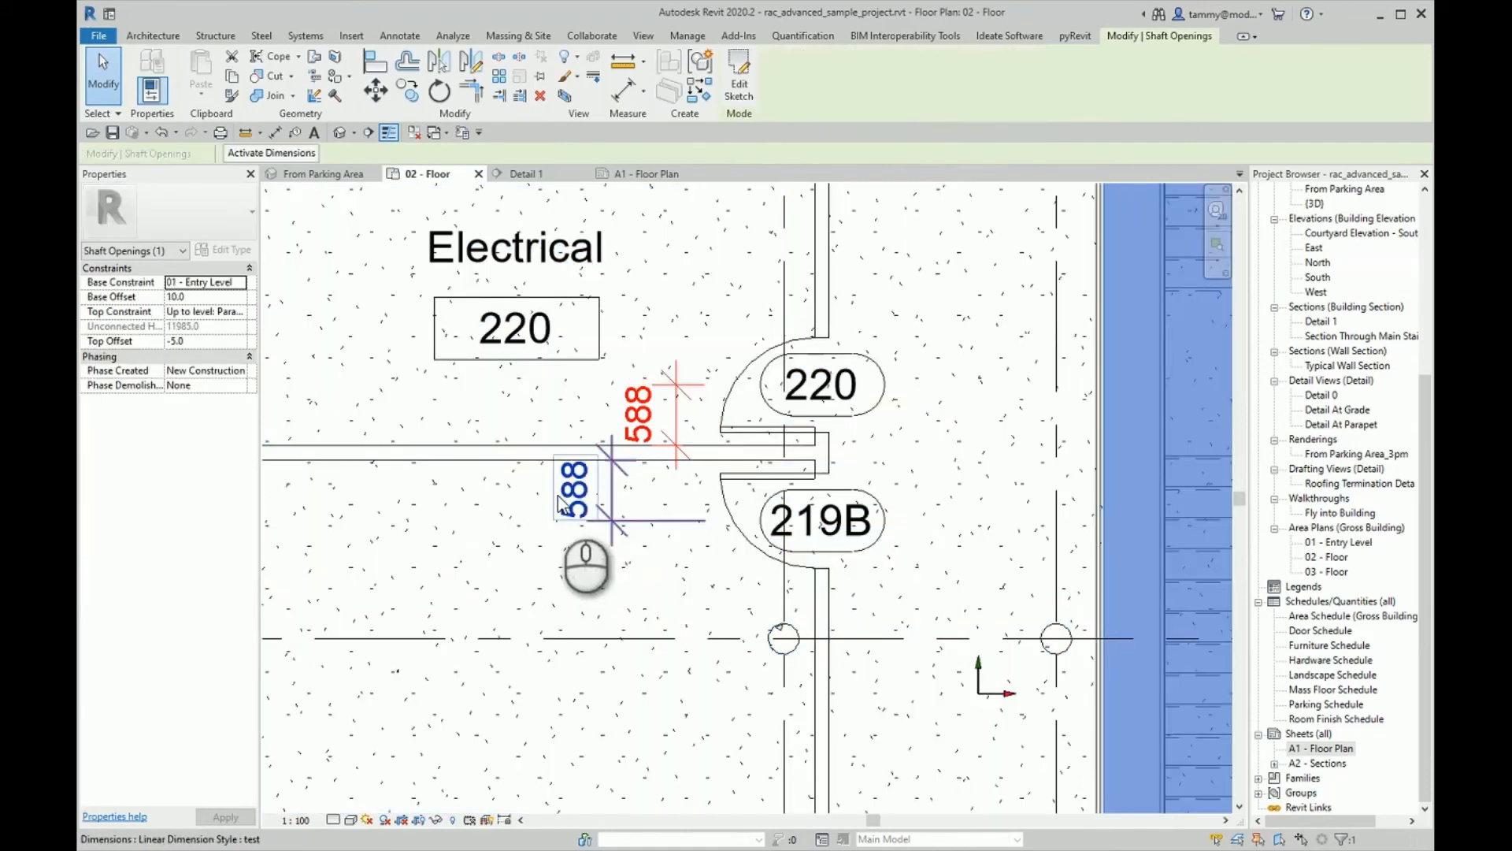
{"action": "left_click", "coordinate": [607, 511]}
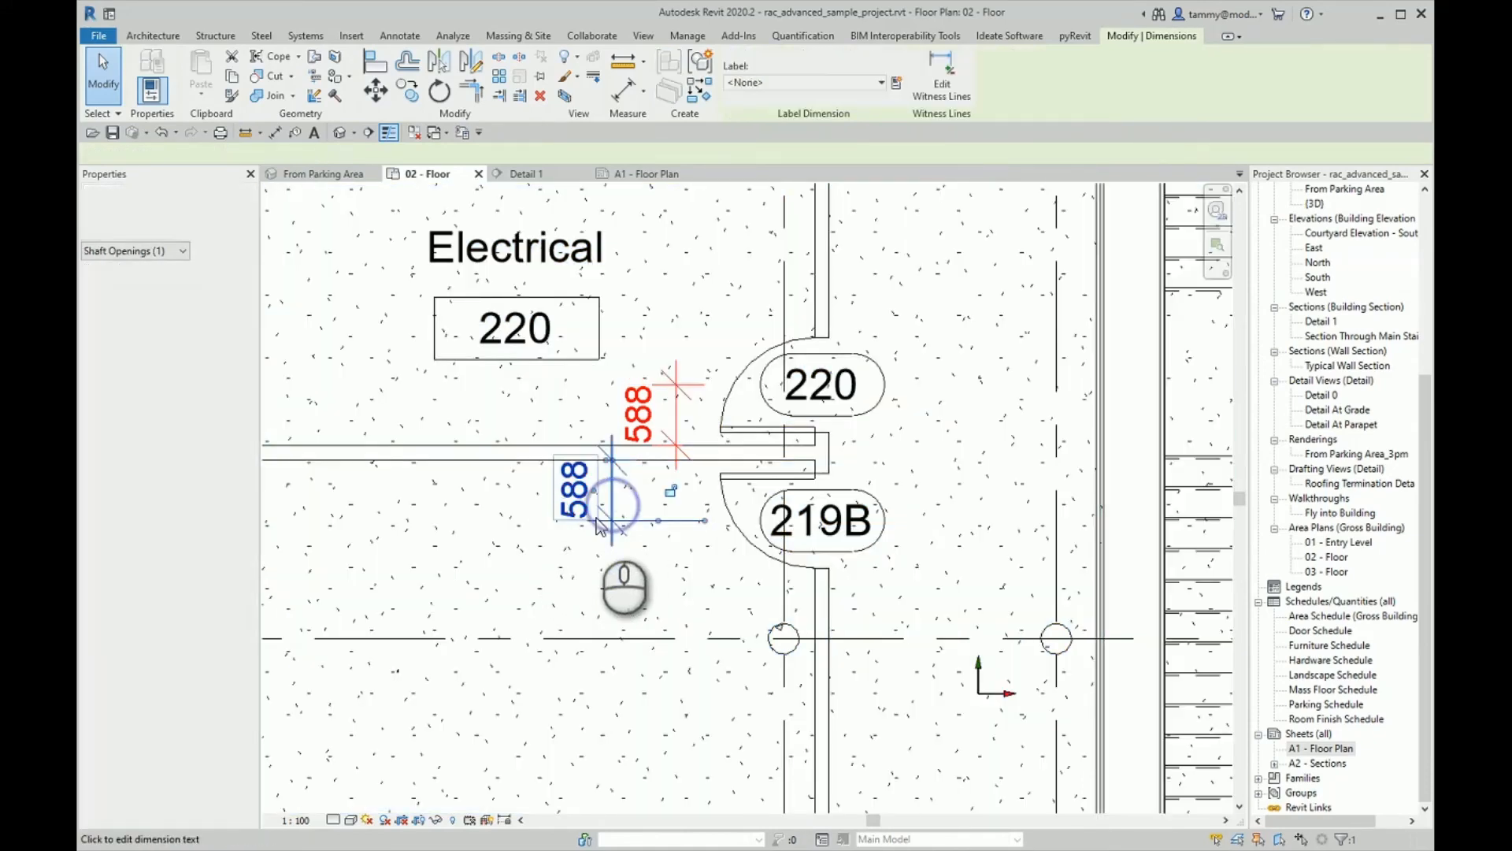
{"action": "left_click", "coordinate": [819, 82]}
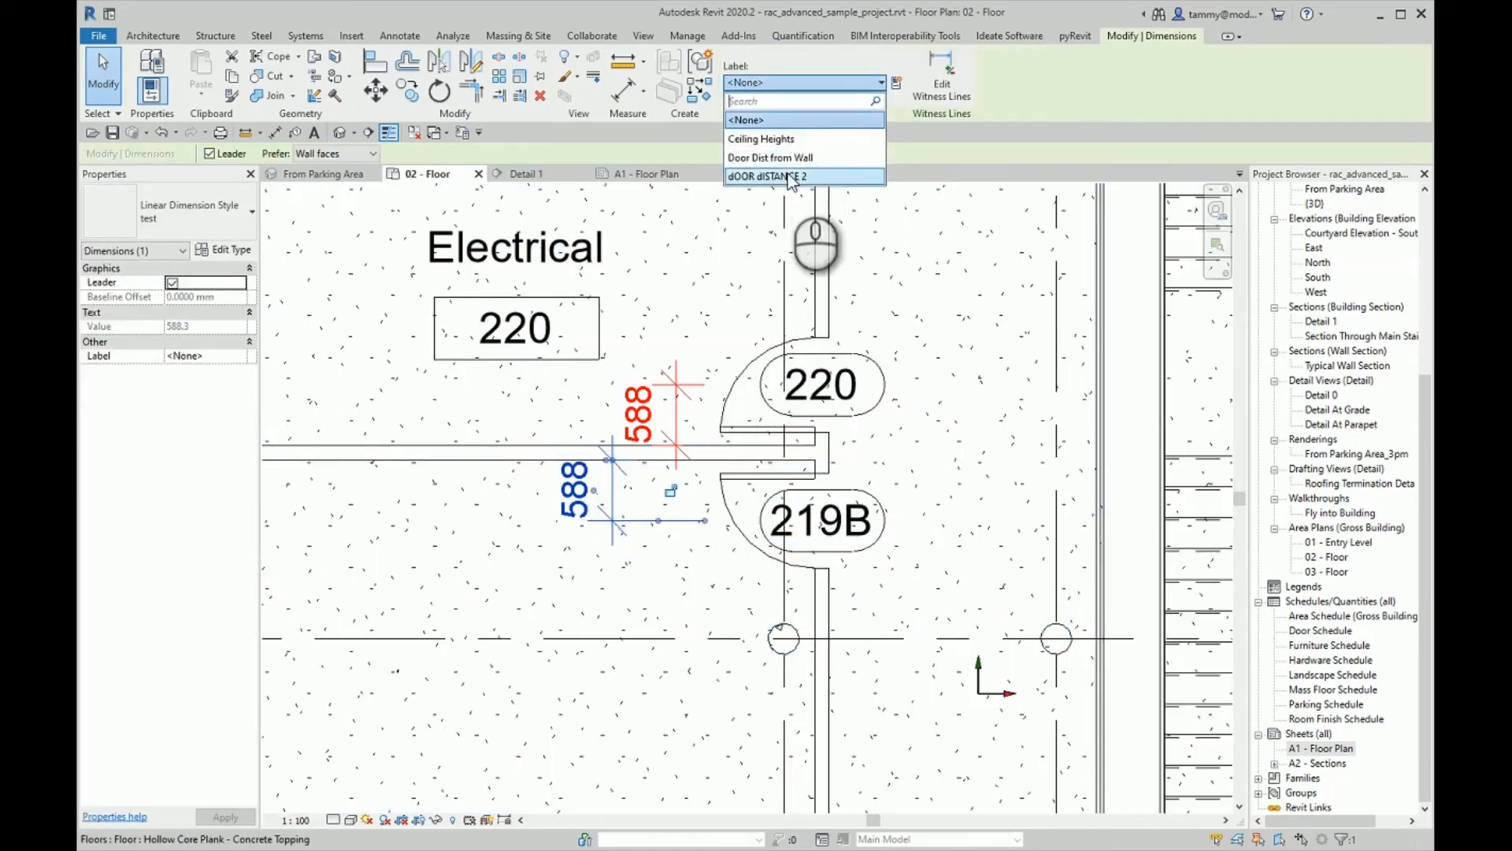
{"action": "left_click", "coordinate": [768, 176]}
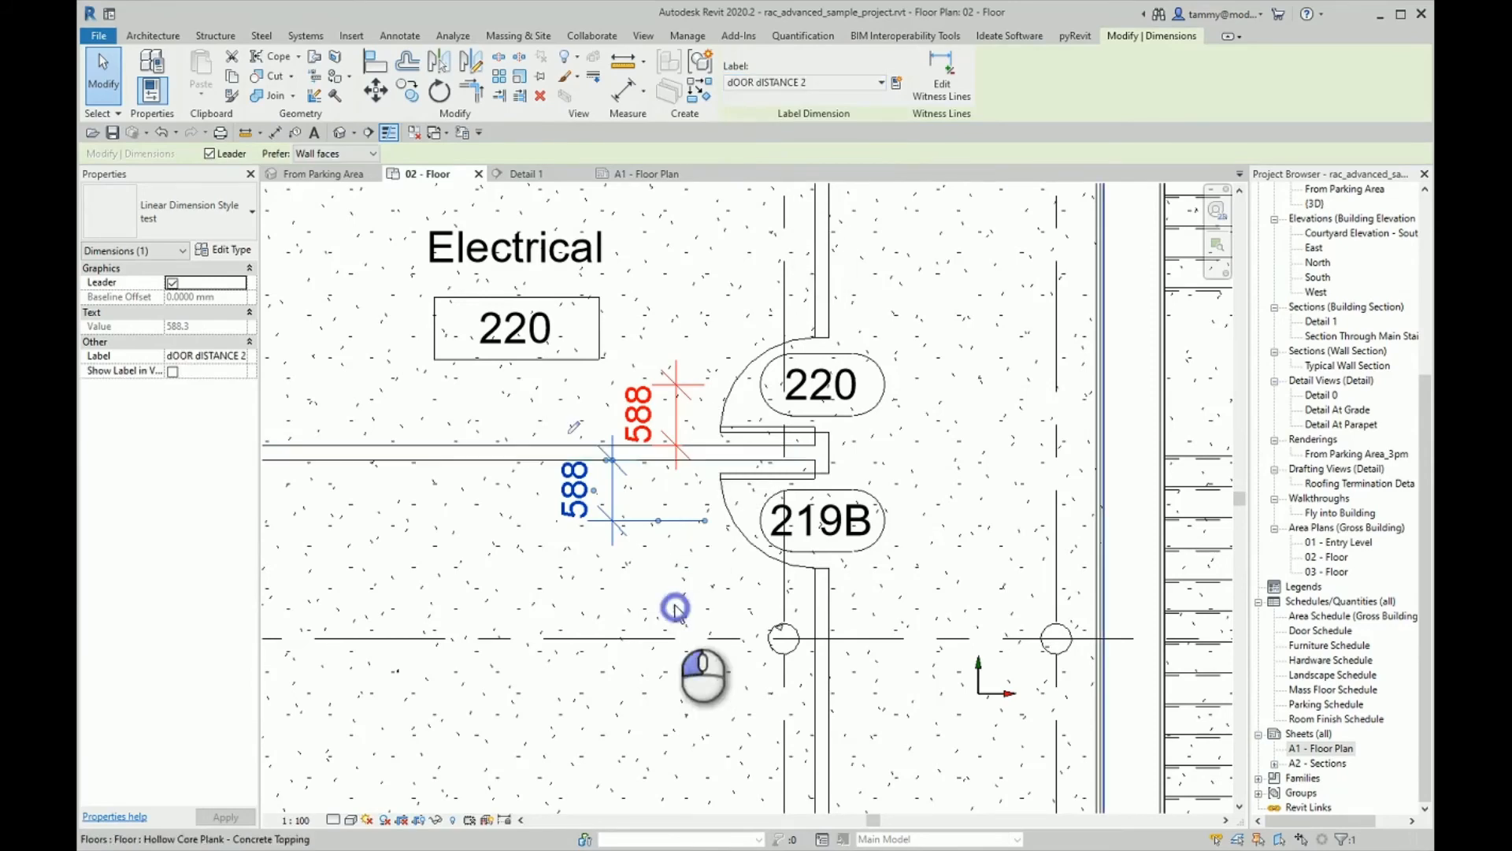
{"action": "left_click", "coordinate": [675, 607]}
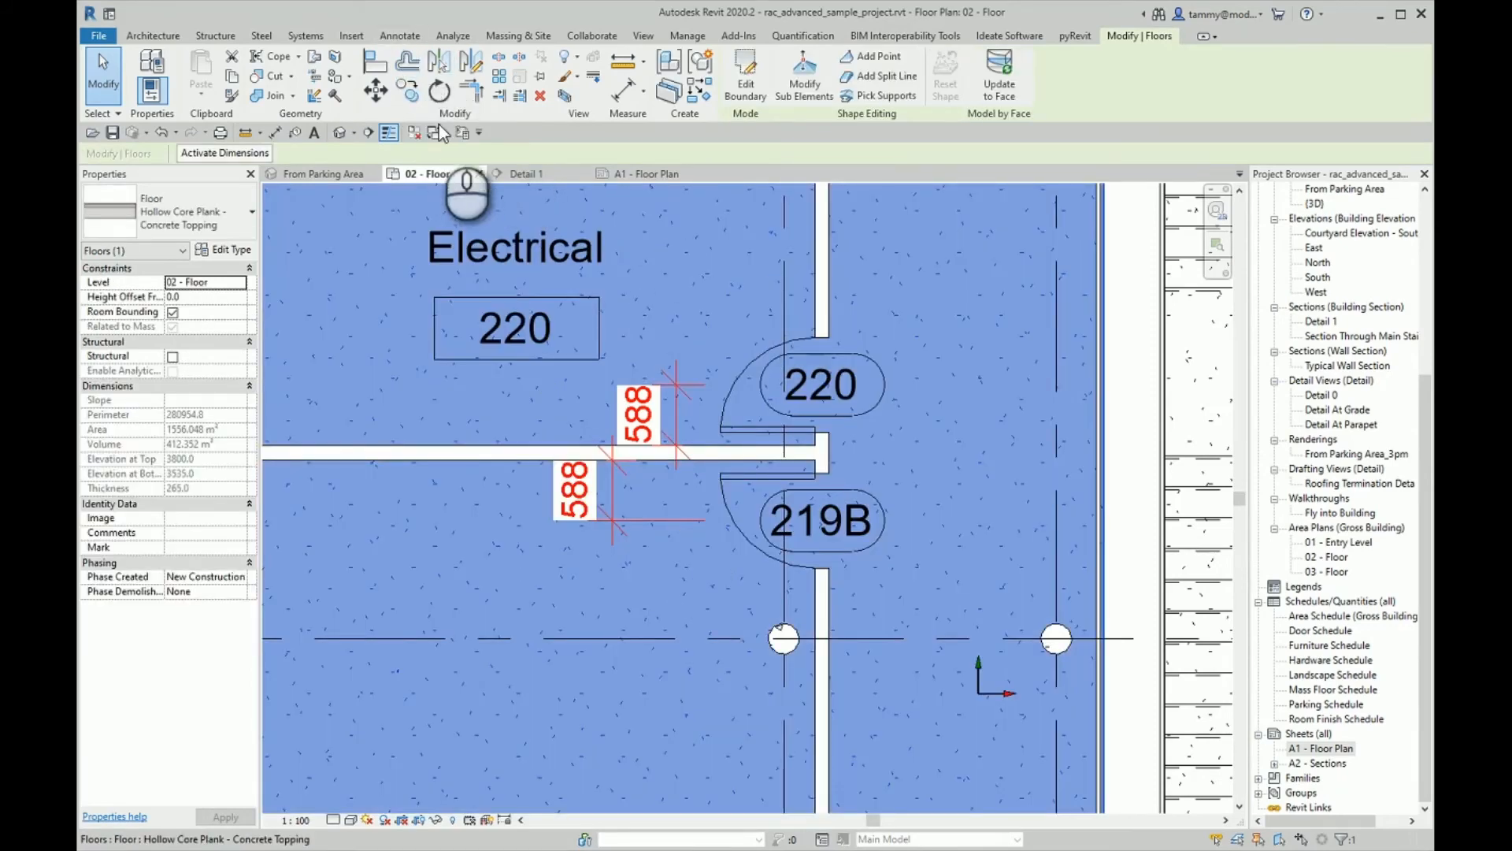
Set the global parameter dOOR dISTANCE 2 to 600 and apply the change
{"action": "left_click", "coordinate": [687, 36]}
{"action": "left_click", "coordinate": [370, 96]}
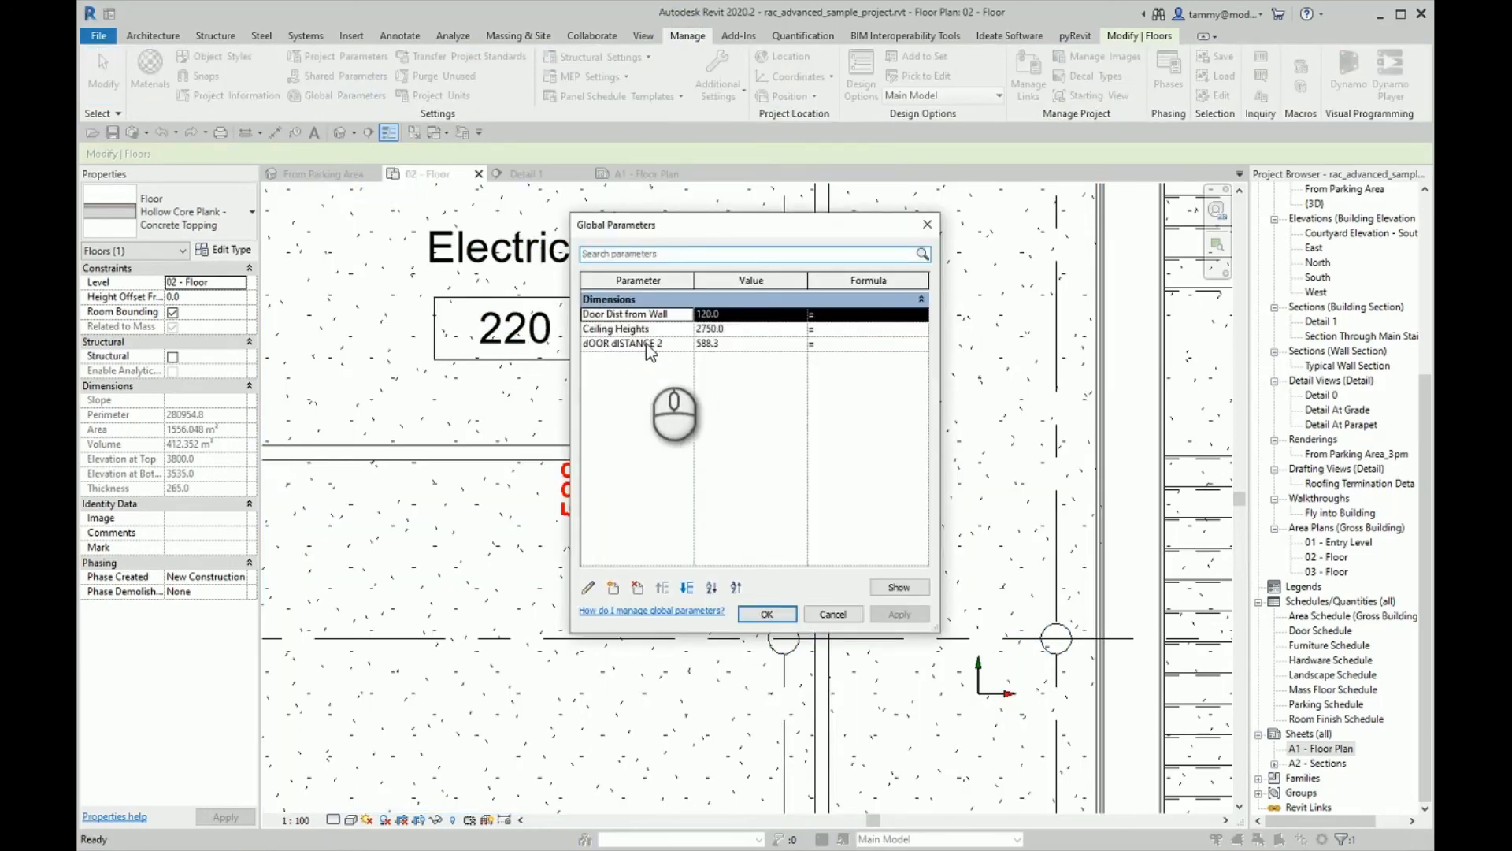
{"action": "left_click", "coordinate": [745, 348]}
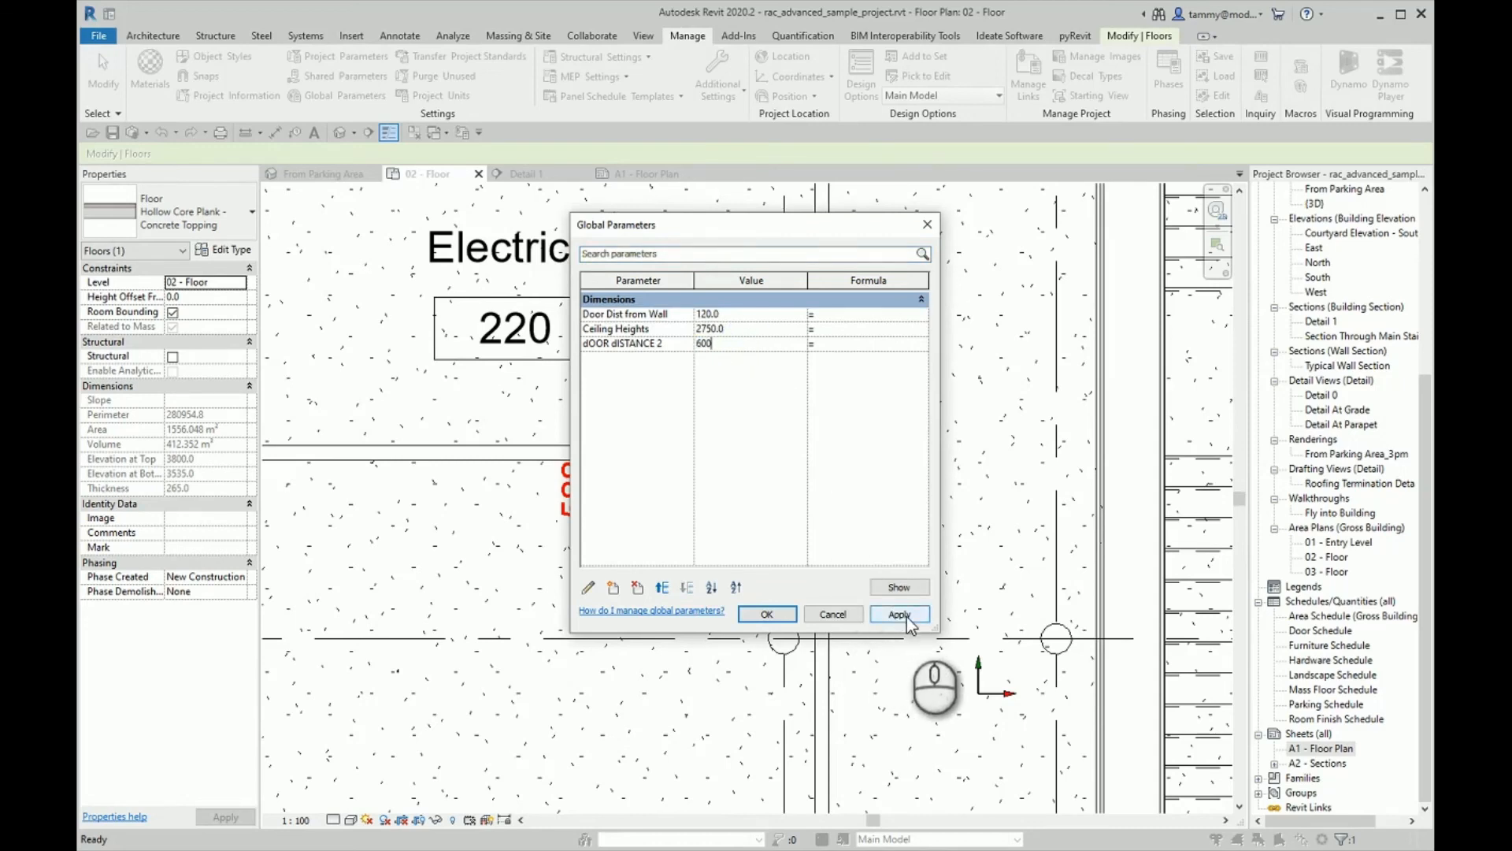
{"action": "left_click", "coordinate": [900, 614]}
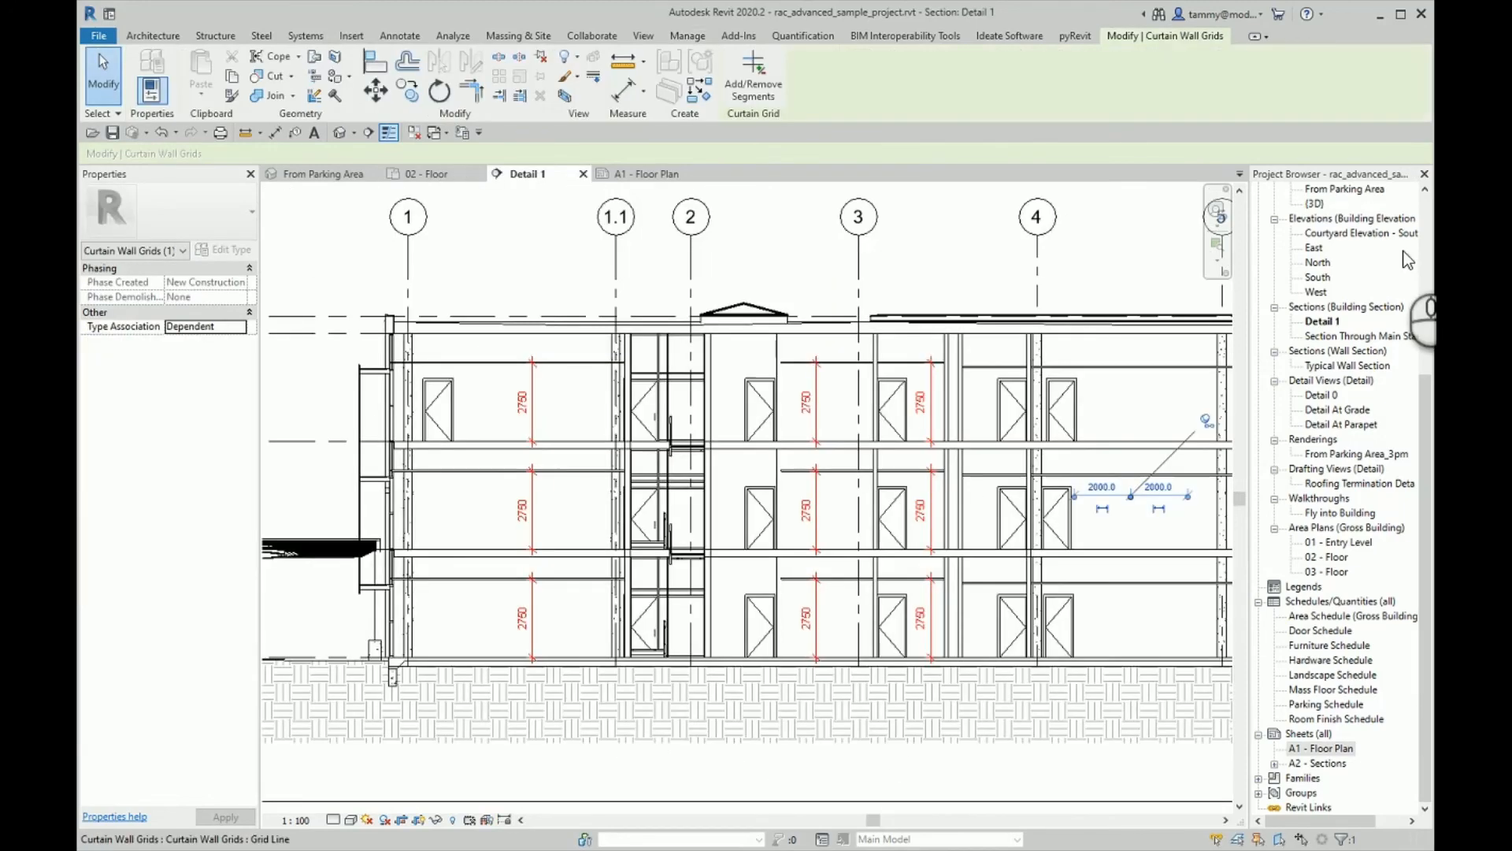